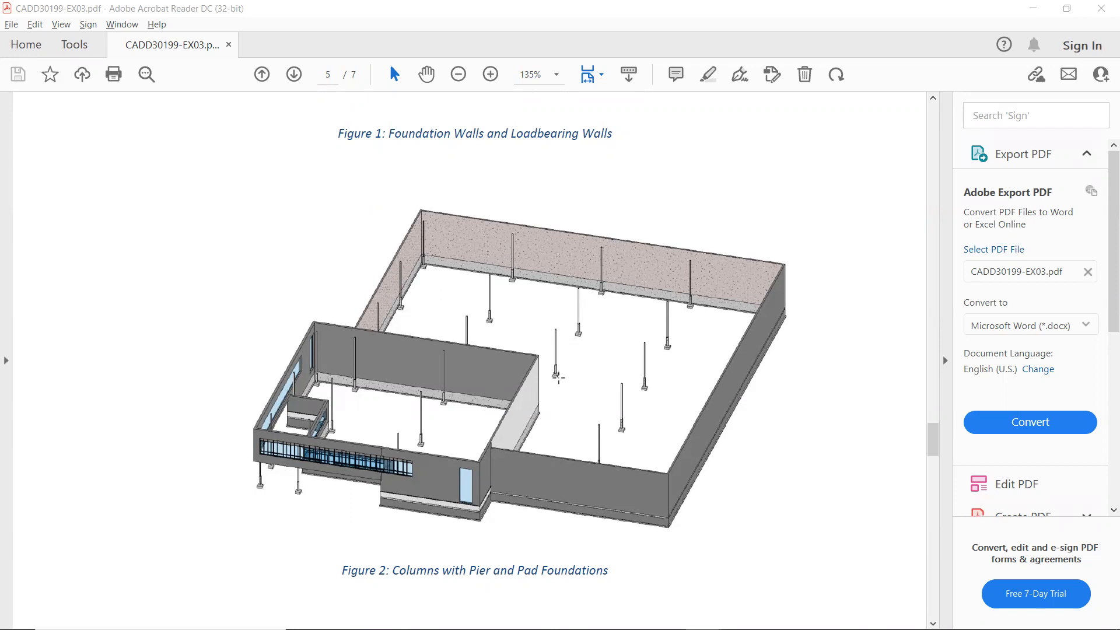
Switch from the exercise PDF to the Revit project's 3D view
key(alt+Tab)
key(alt+Tab)
key(alt+Tab)
key(alt+Tab)
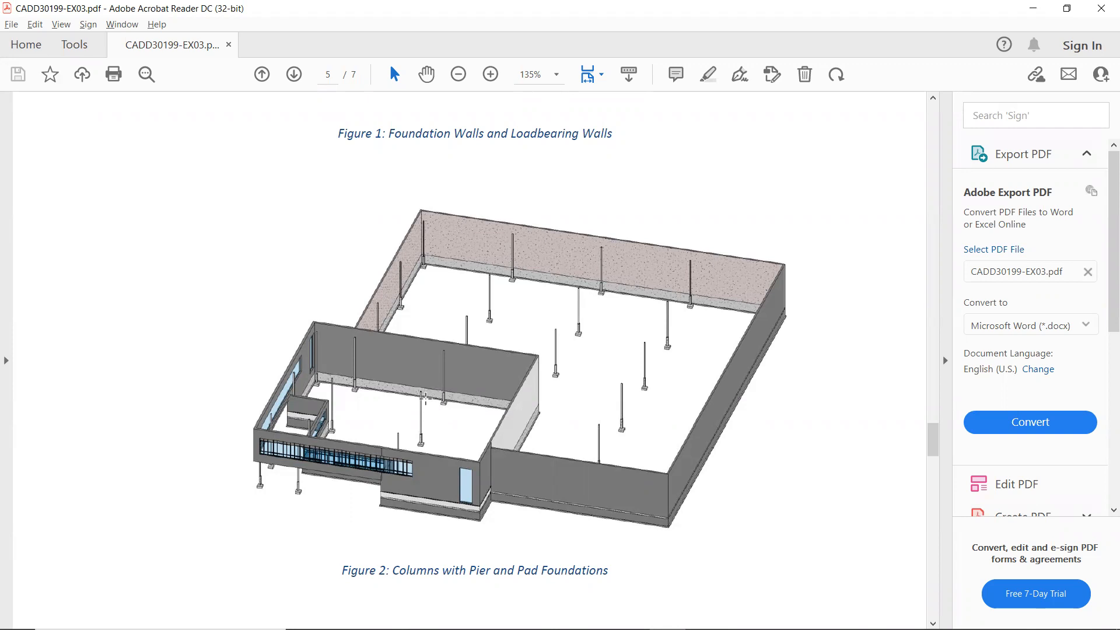
key(alt+Tab)
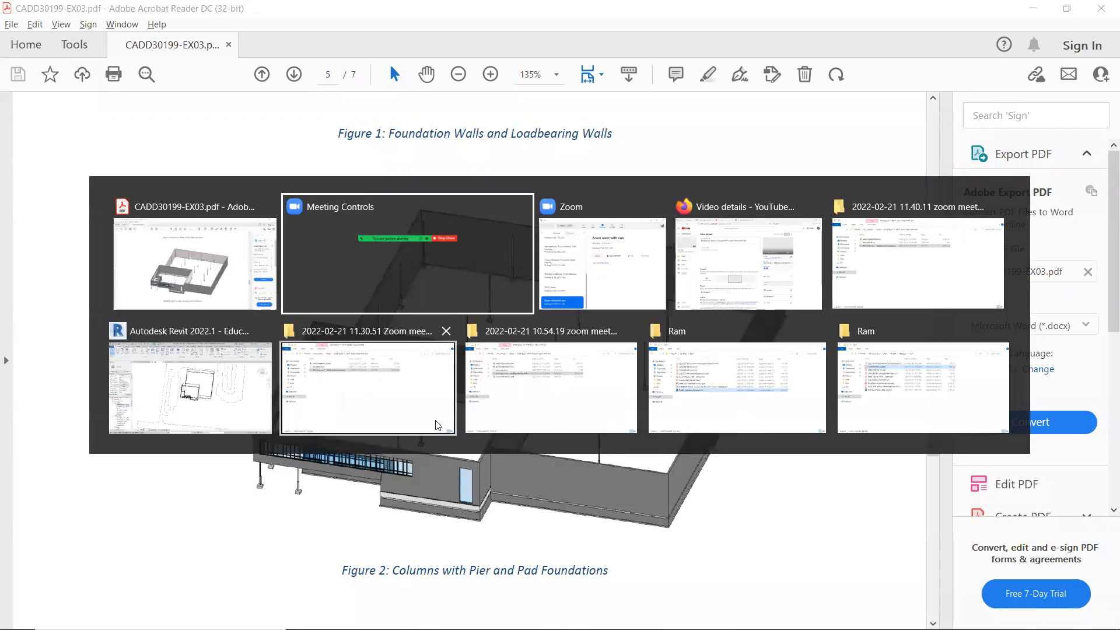
key(alt+Tab)
key(alt+Tab)
key(alt+Tab)
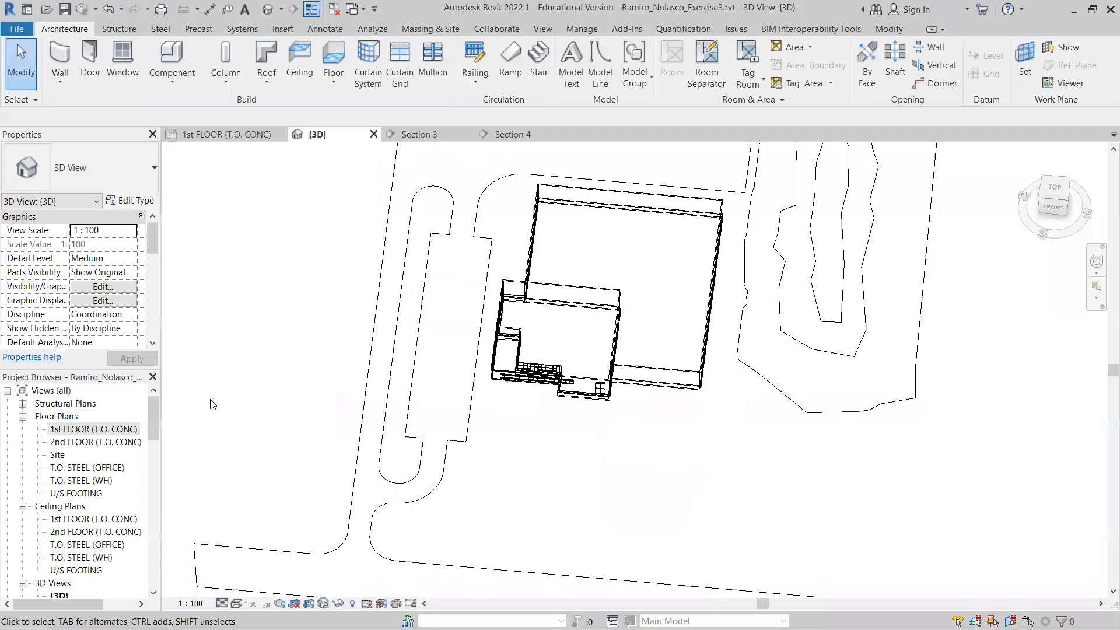
Close the Section 3, Section 4 and 1st FLOOR (T.O. CONC) views so only the 3D view stays open
scroll(543, 385, up, 5)
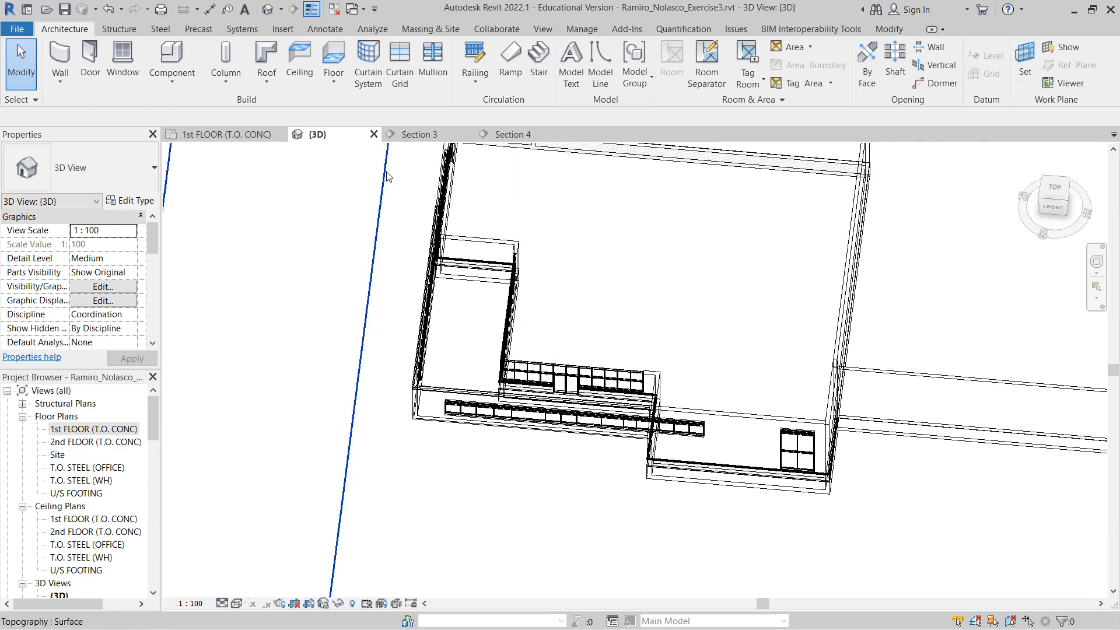
click(468, 134)
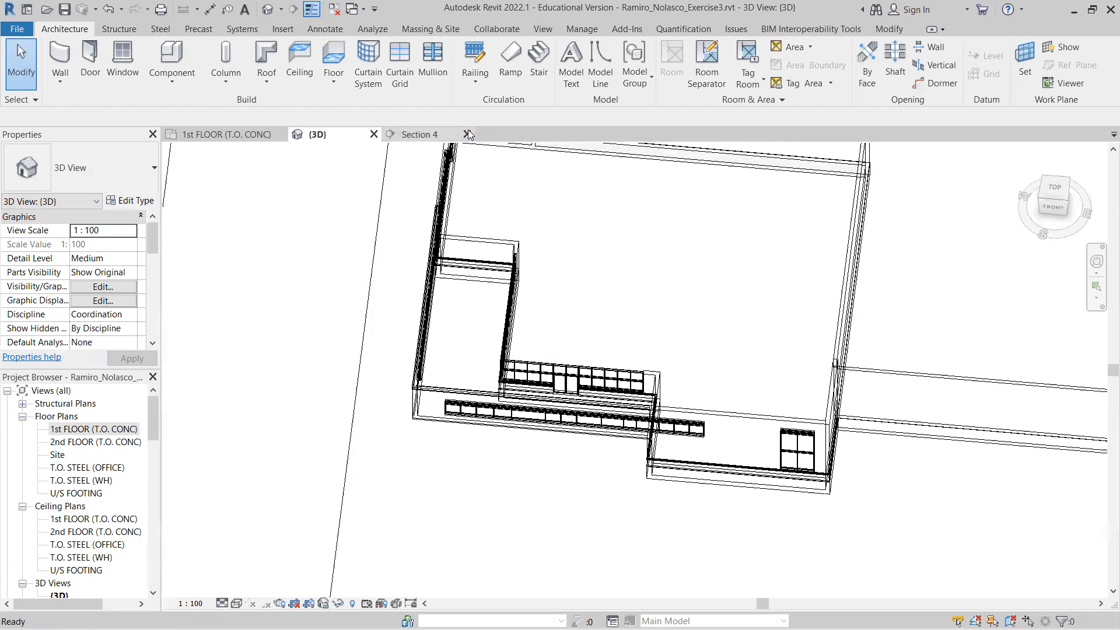
click(468, 134)
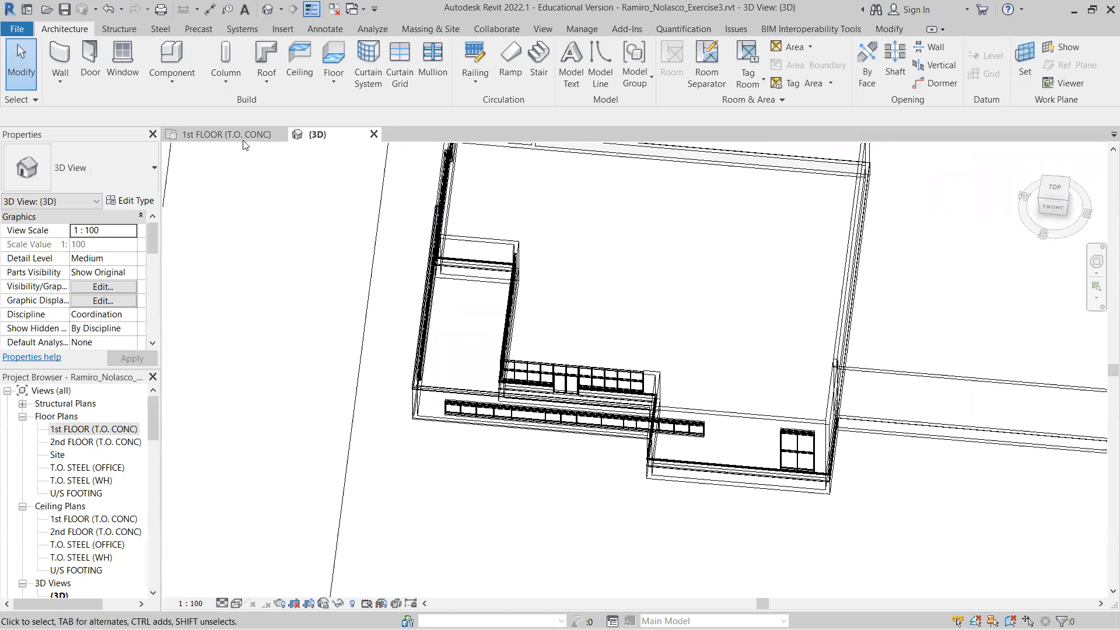
click(280, 135)
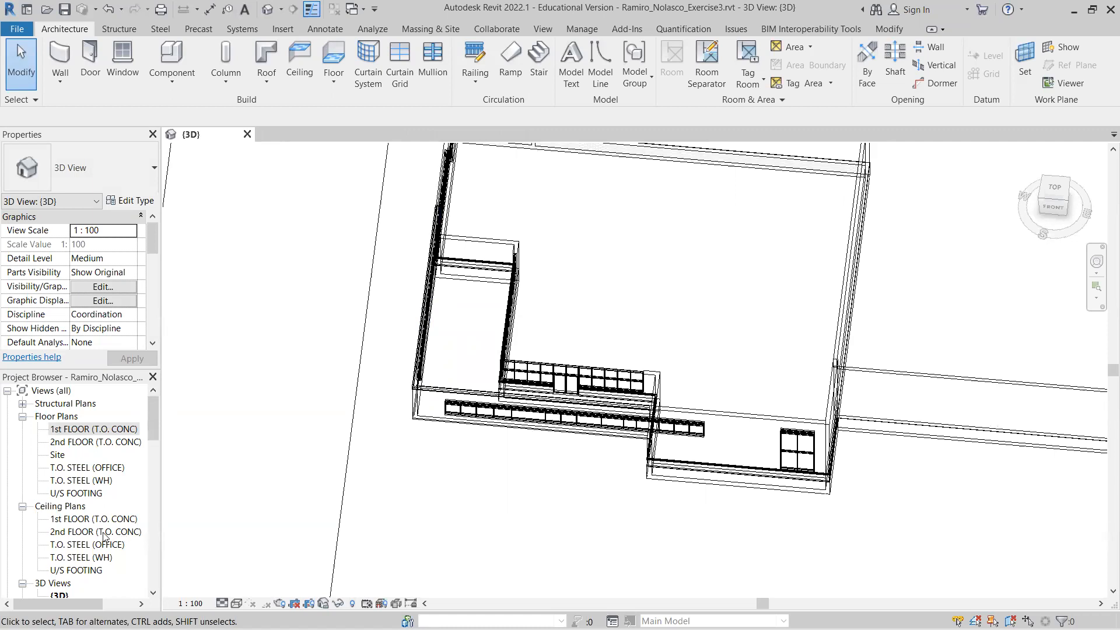
Open the T.O. STEEL (OFFICE) floor plan and start placing vertical structural columns in it
double_click(91, 468)
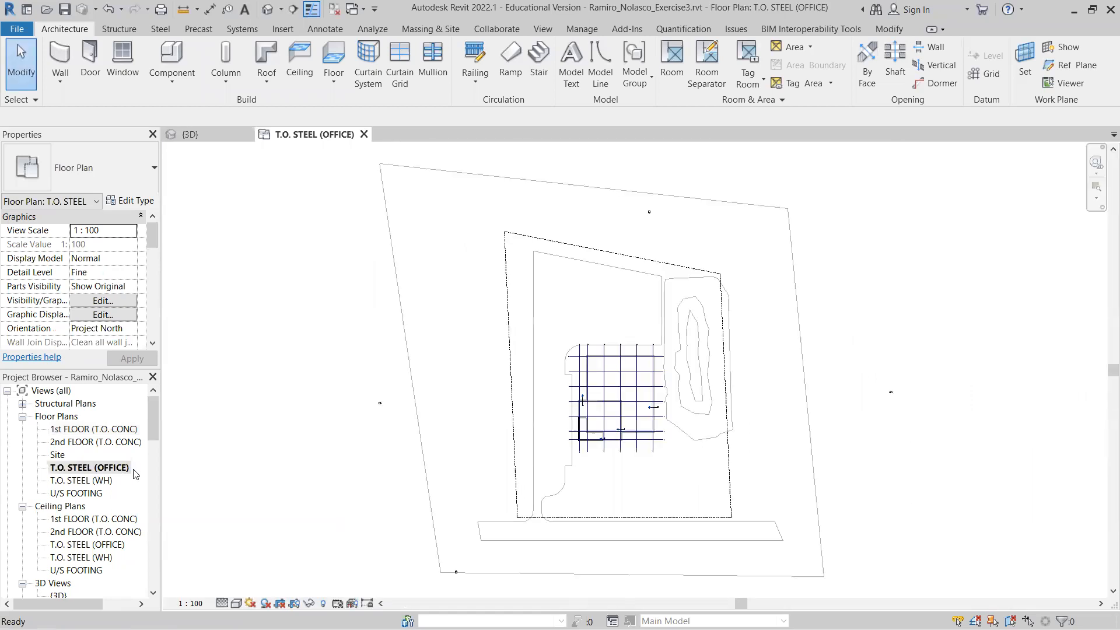
scroll(604, 426, up, 5)
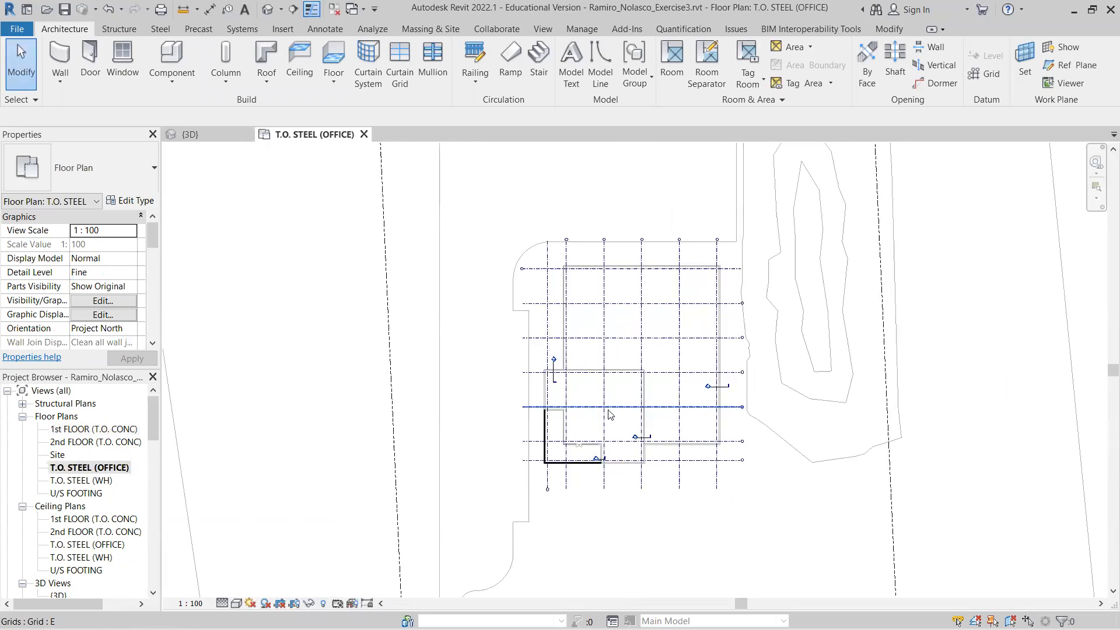
scroll(610, 423, up, 3)
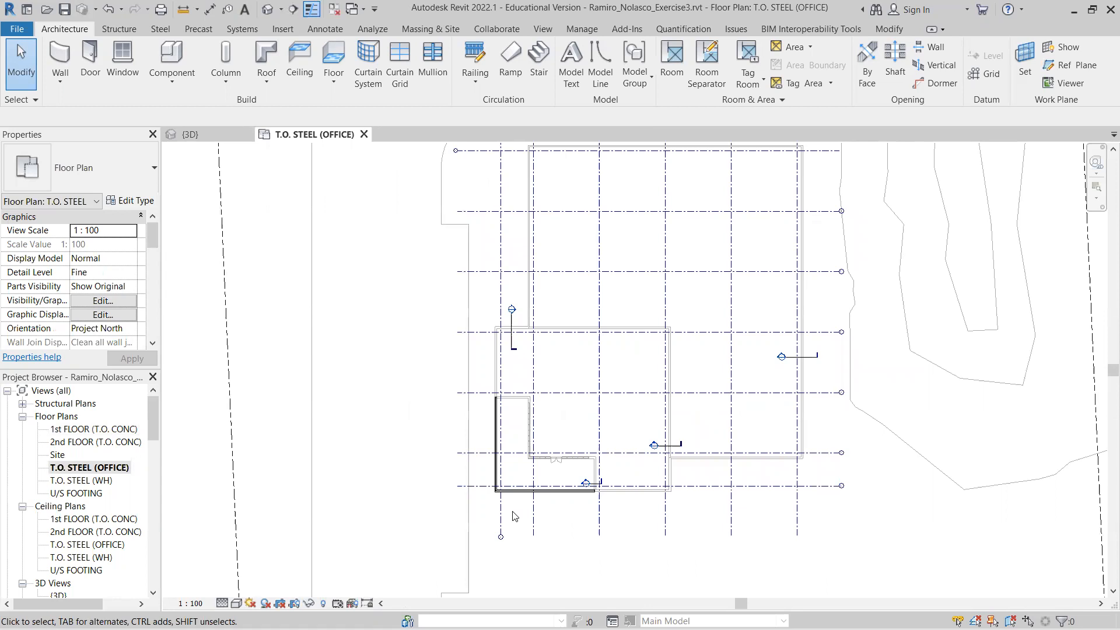
scroll(513, 516, up, 1)
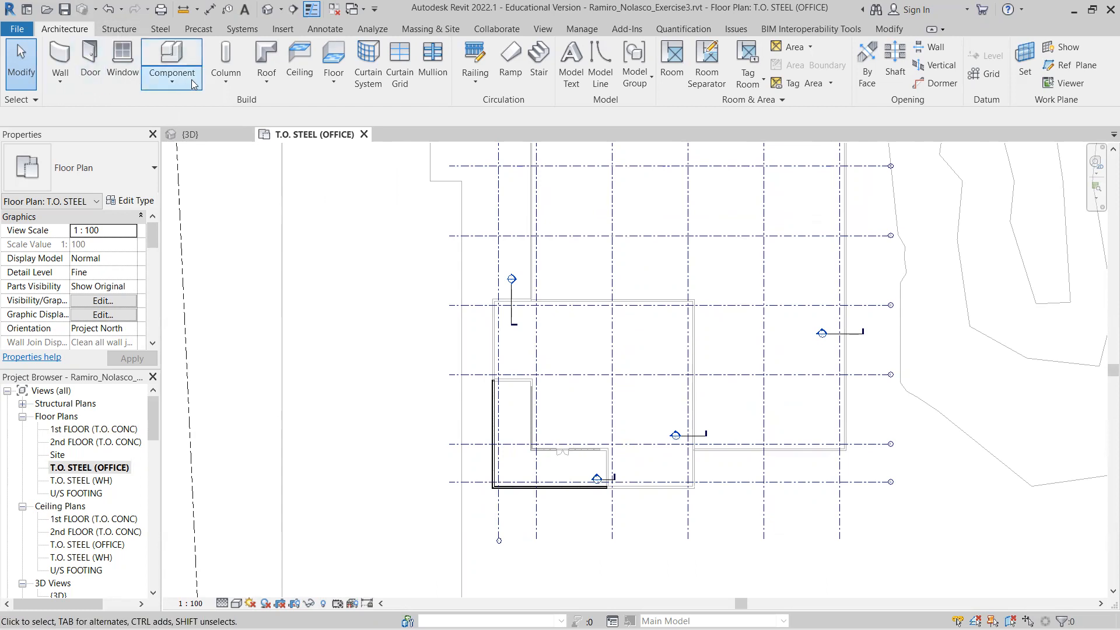
click(233, 84)
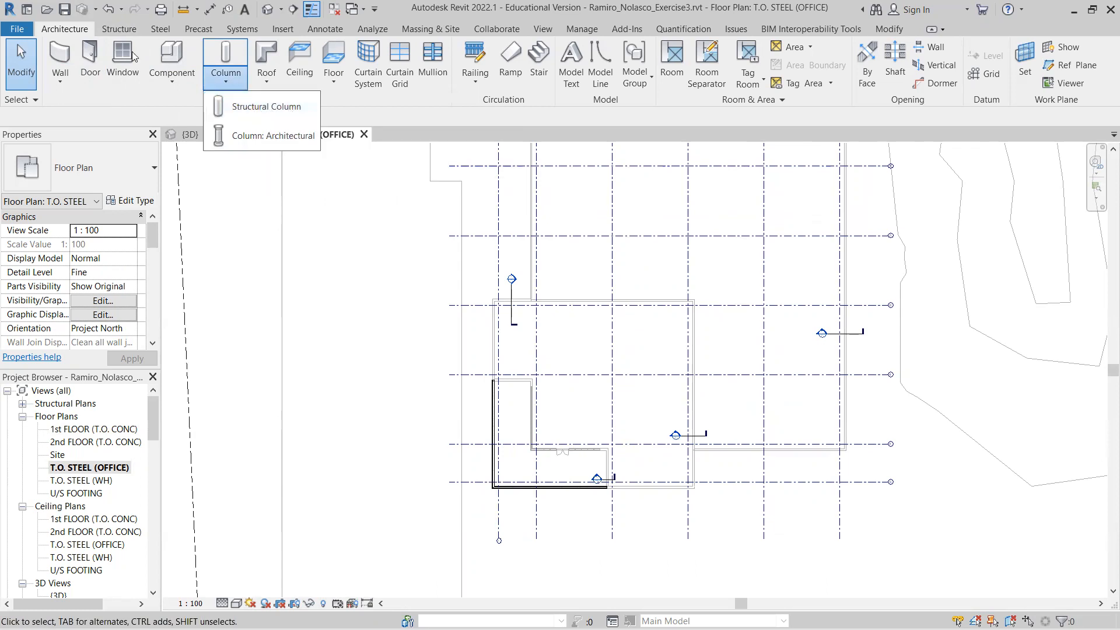
click(122, 29)
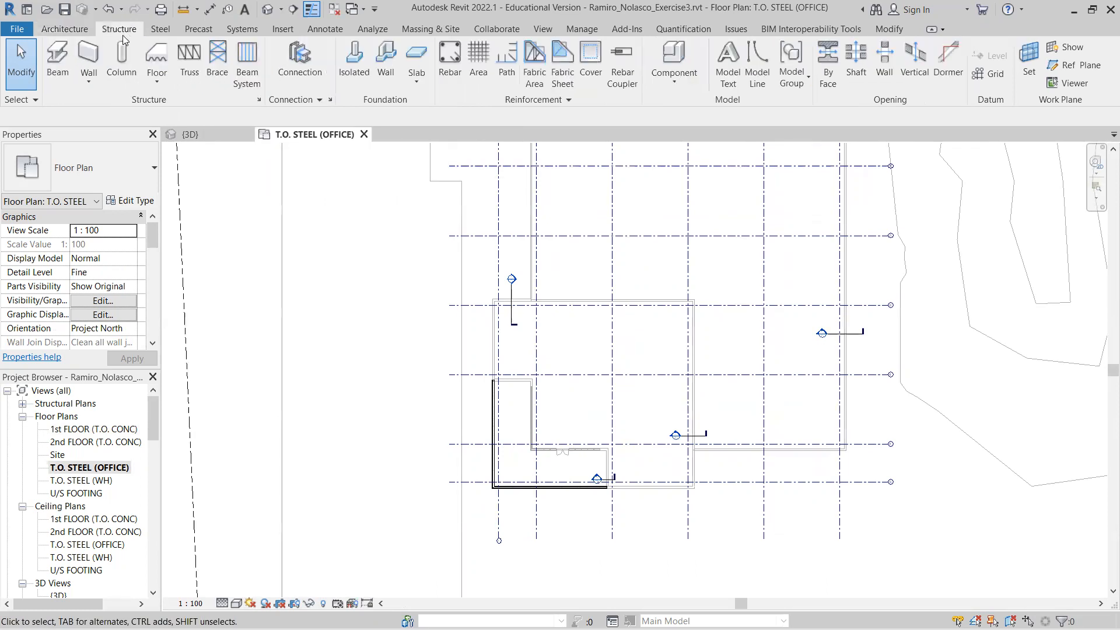
click(121, 71)
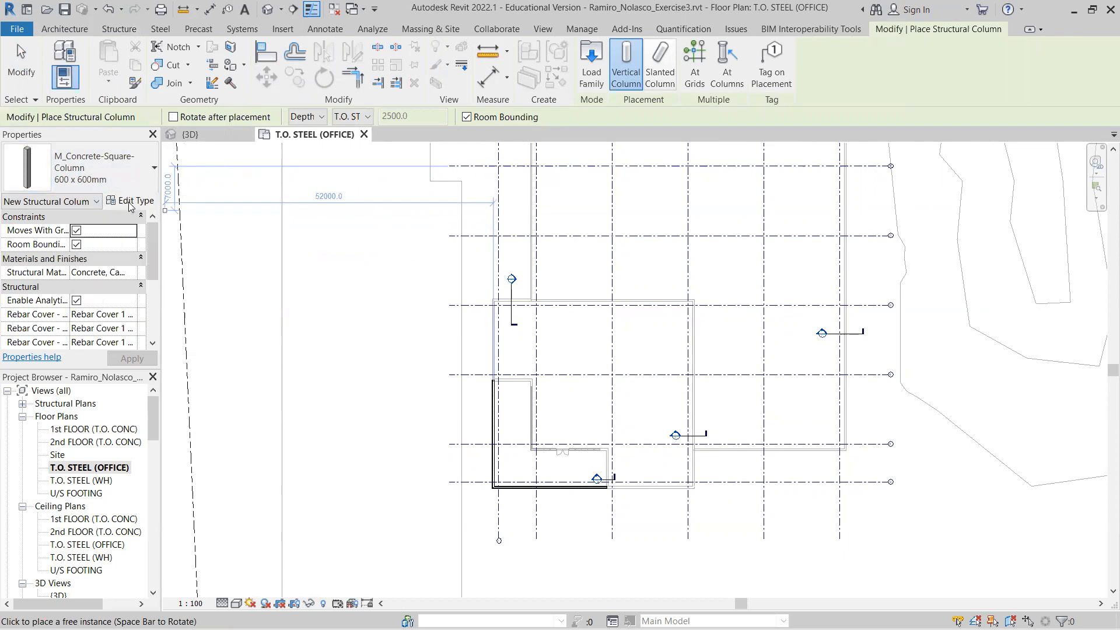
Read the structural column requirements under Steel Framing and Related Foundations in the exercise PDF, and return to Revit
key(alt+Tab)
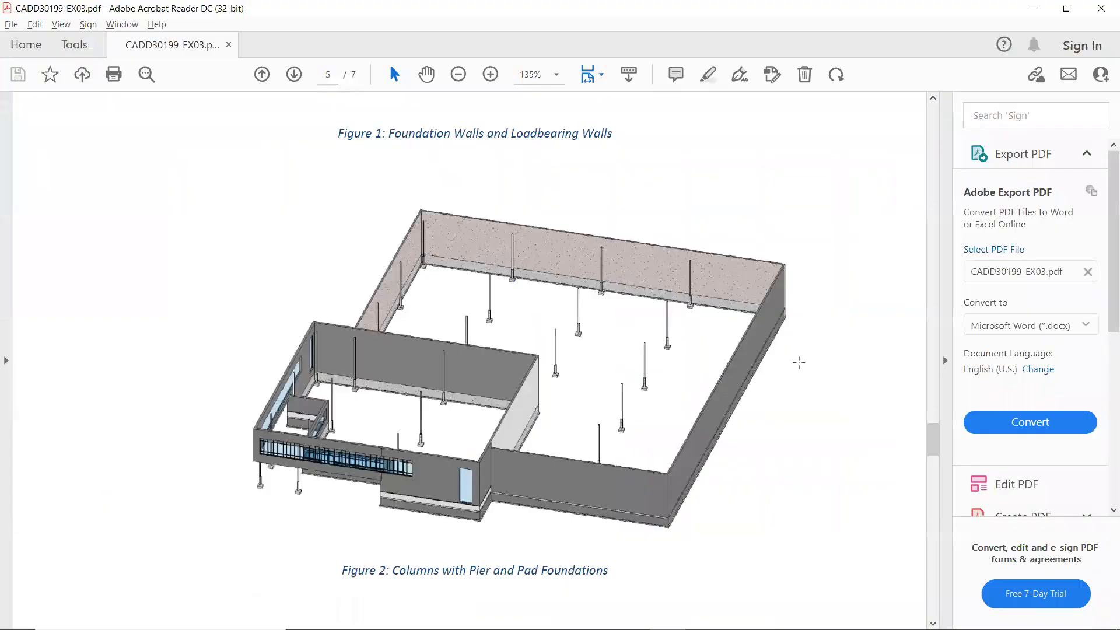
drag(927, 440, 884, 215)
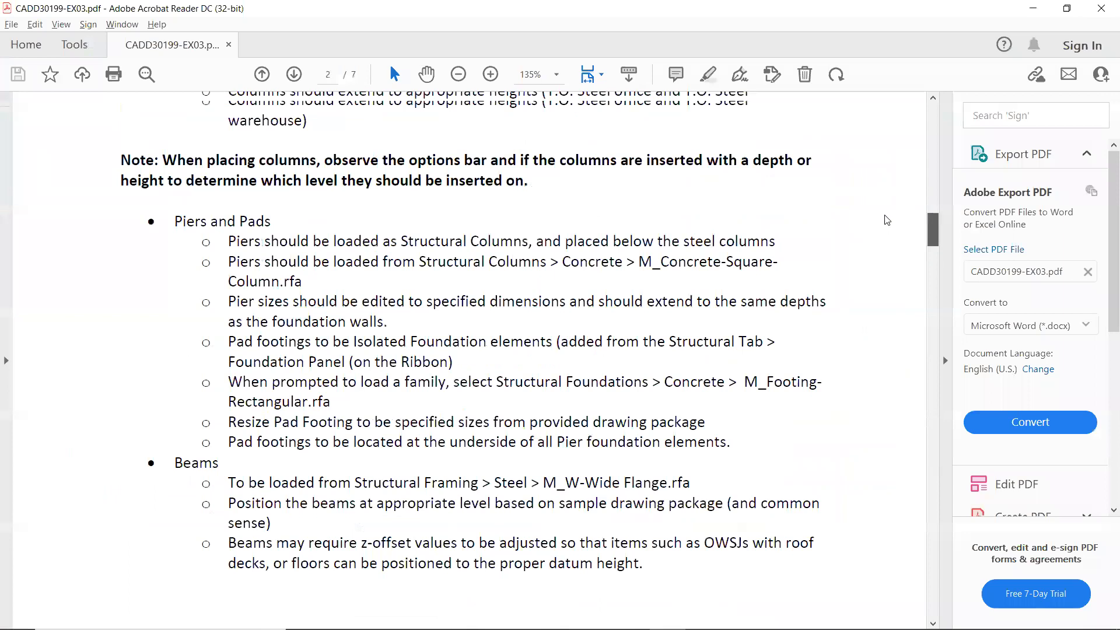
scroll(888, 220, up, 4)
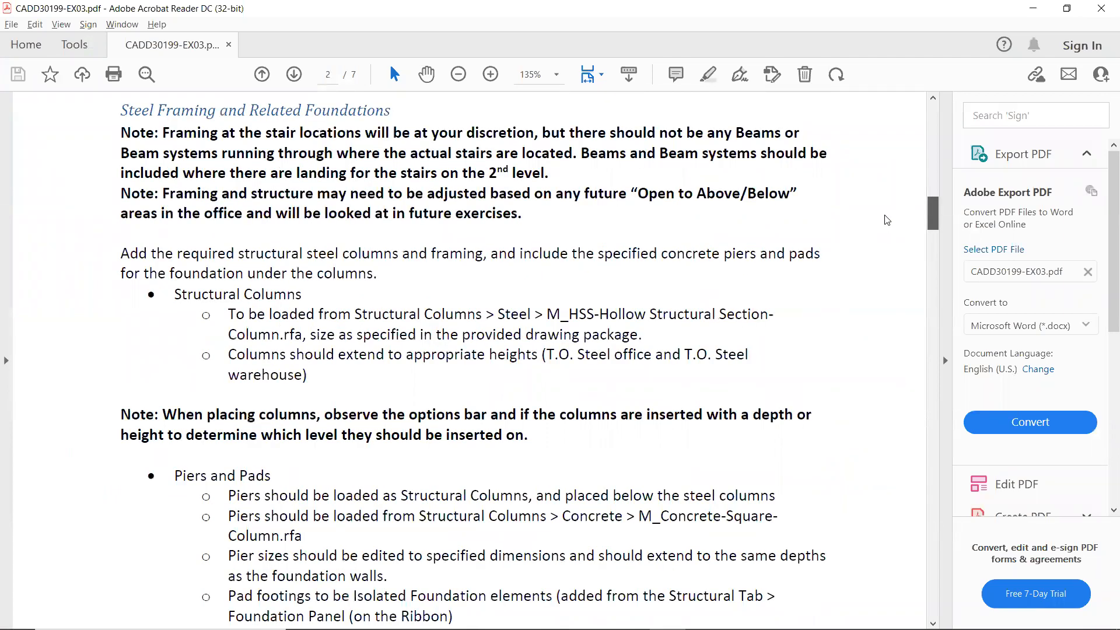
scroll(887, 216, up, 1)
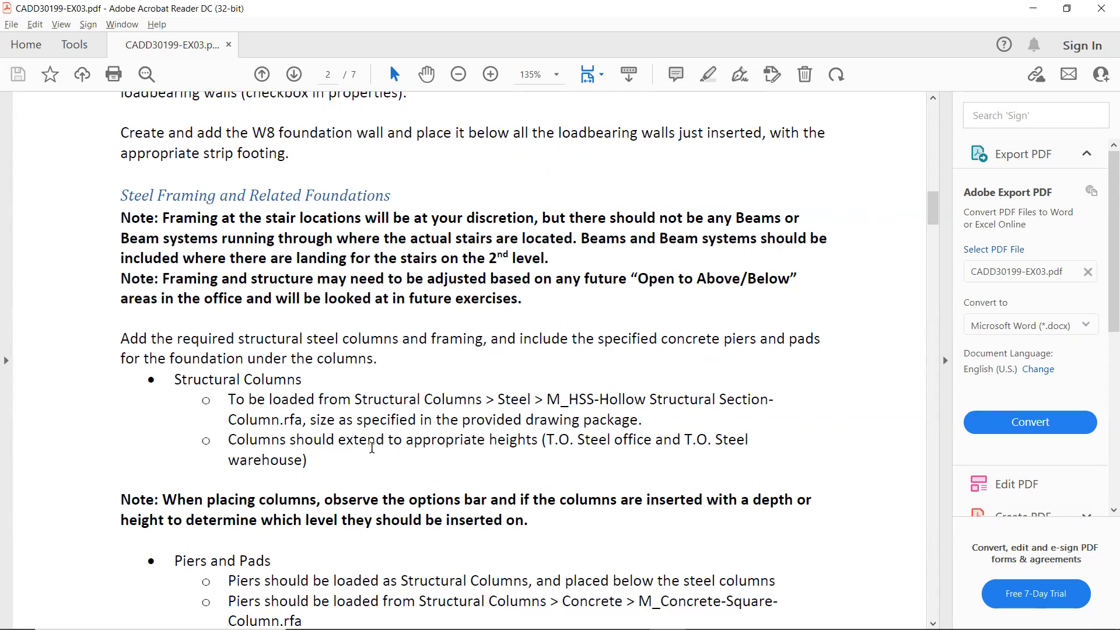
key(alt+Tab)
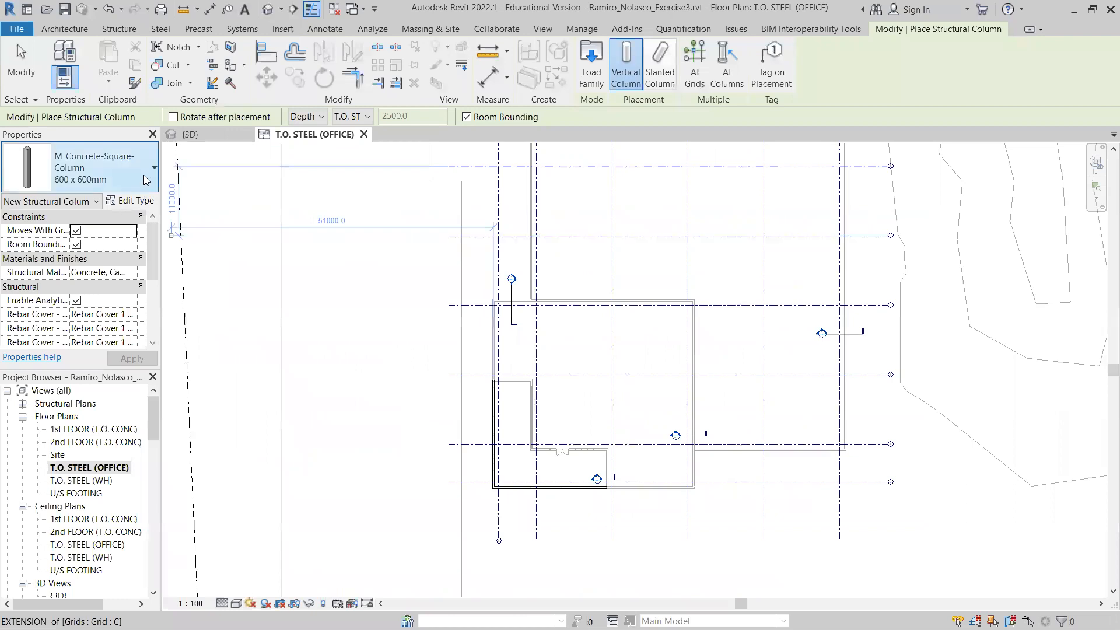
click(146, 178)
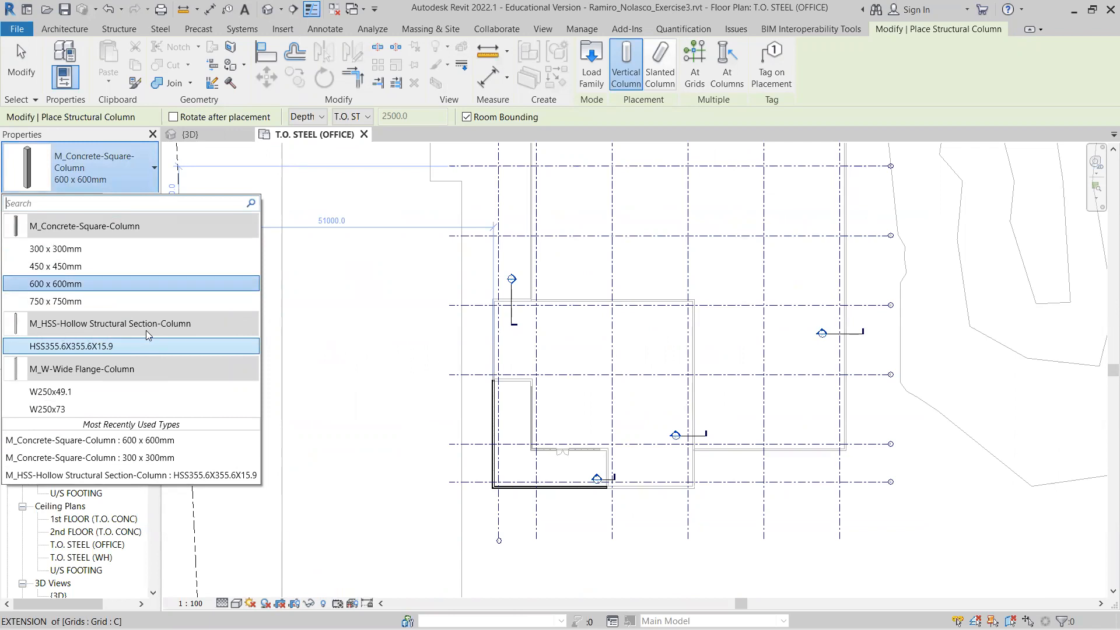
mouse_move(124, 346)
mouse_move(140, 326)
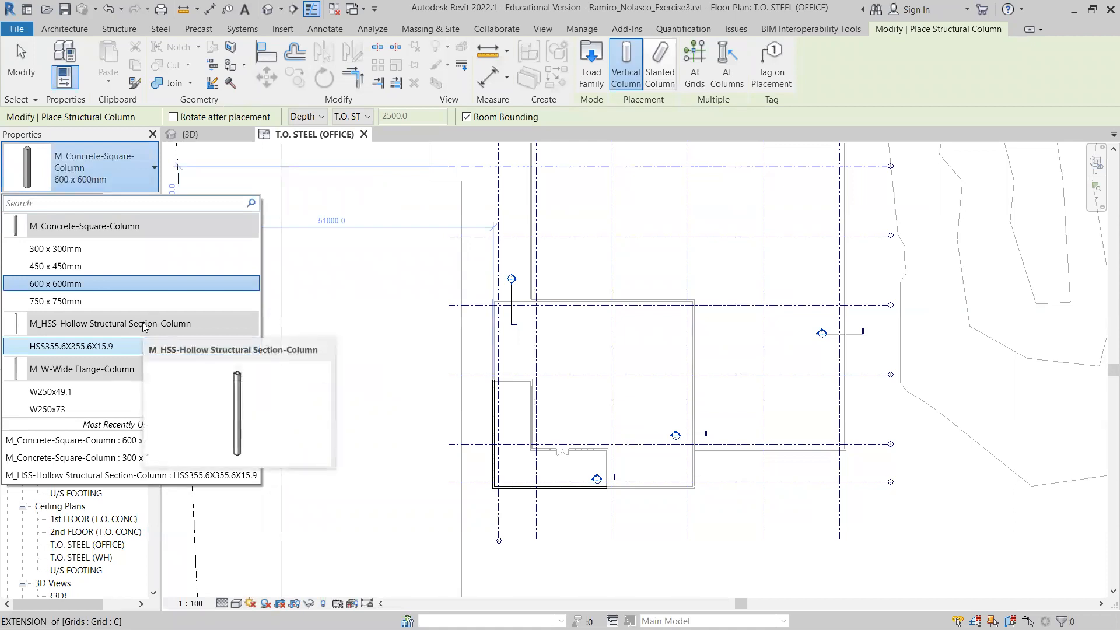
click(590, 71)
click(589, 70)
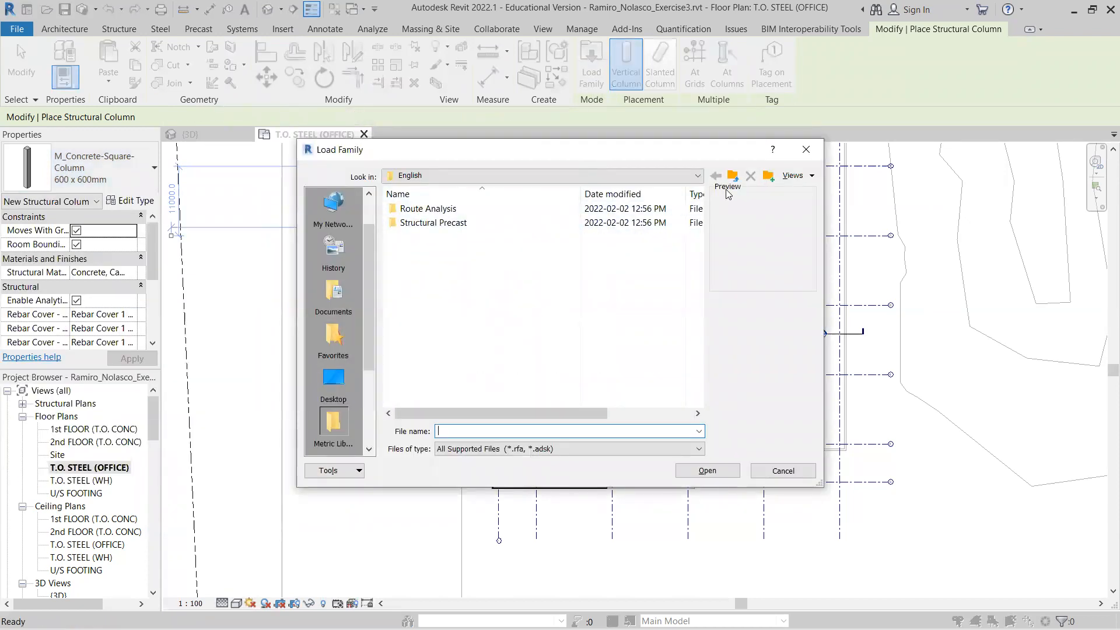
double_click(492, 224)
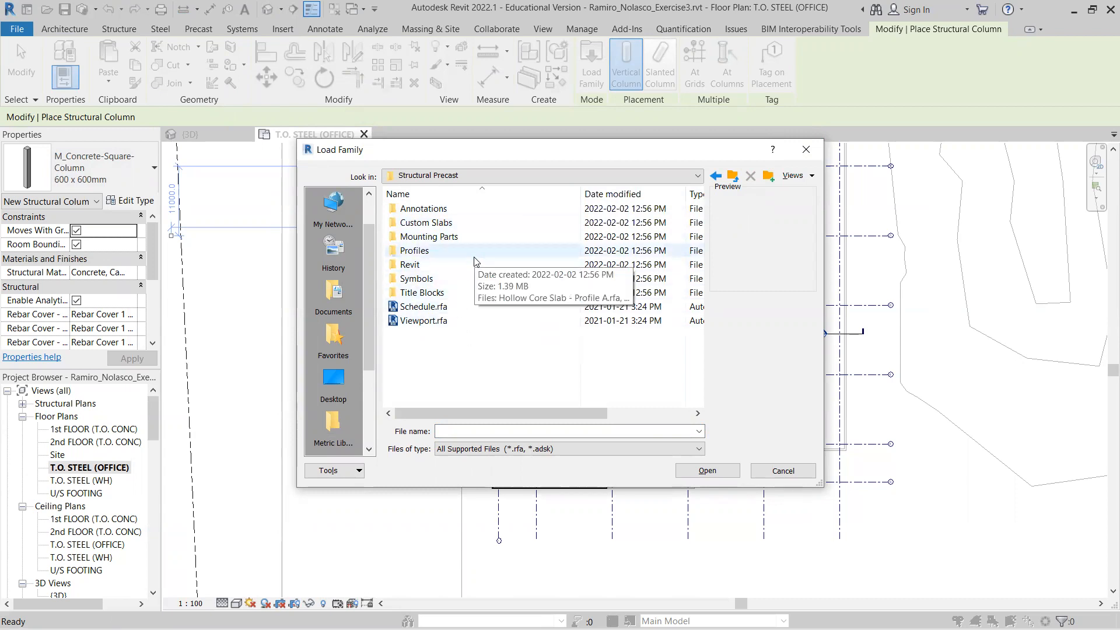
click(805, 153)
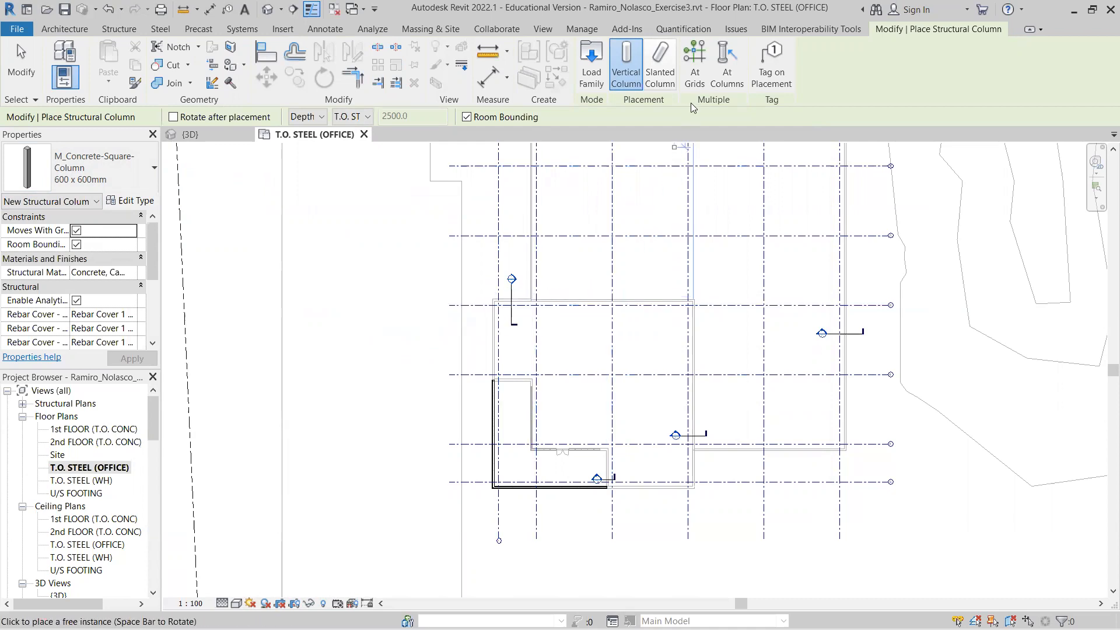
Place M_Concrete-Square-Column 600 x 600mm columns with At Grids at the intersections of the grid lines crossing the office
click(697, 76)
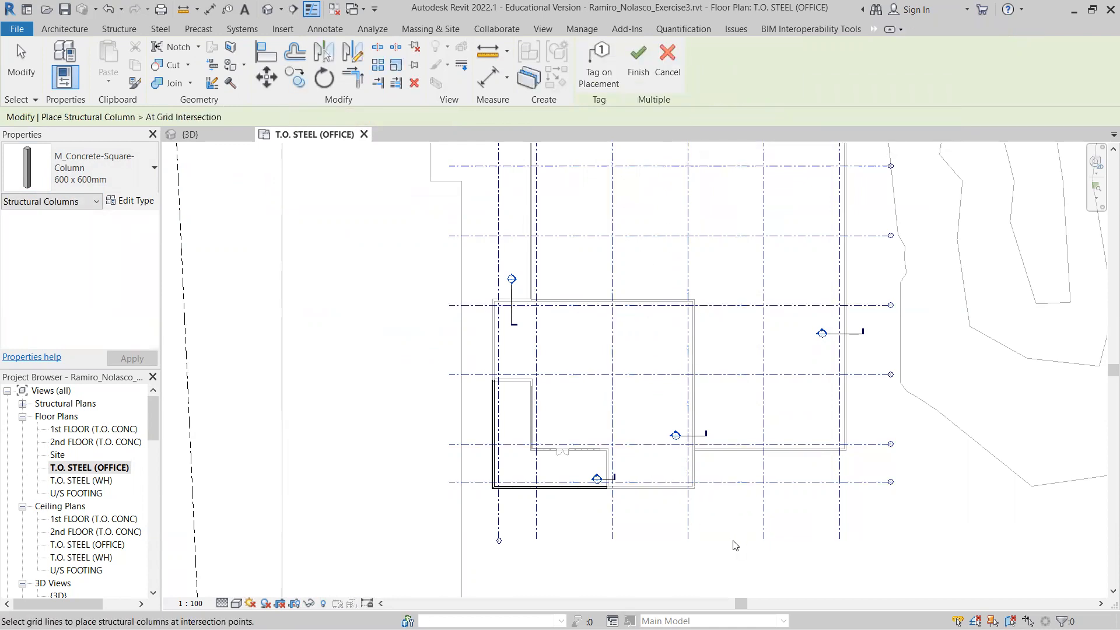
drag(708, 515, 467, 284)
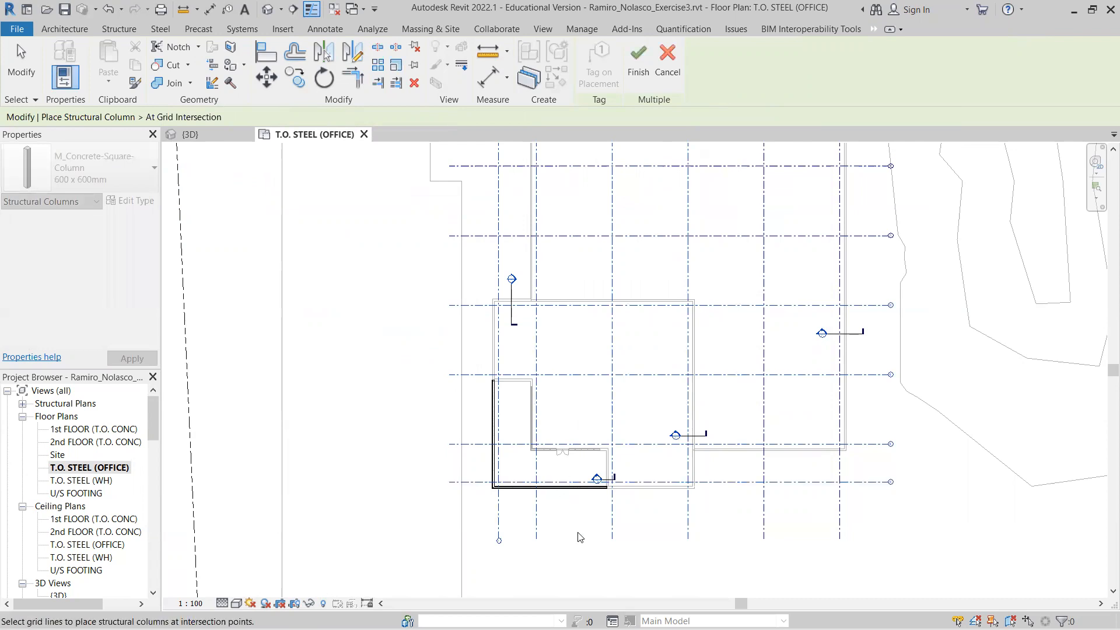
click(612, 175)
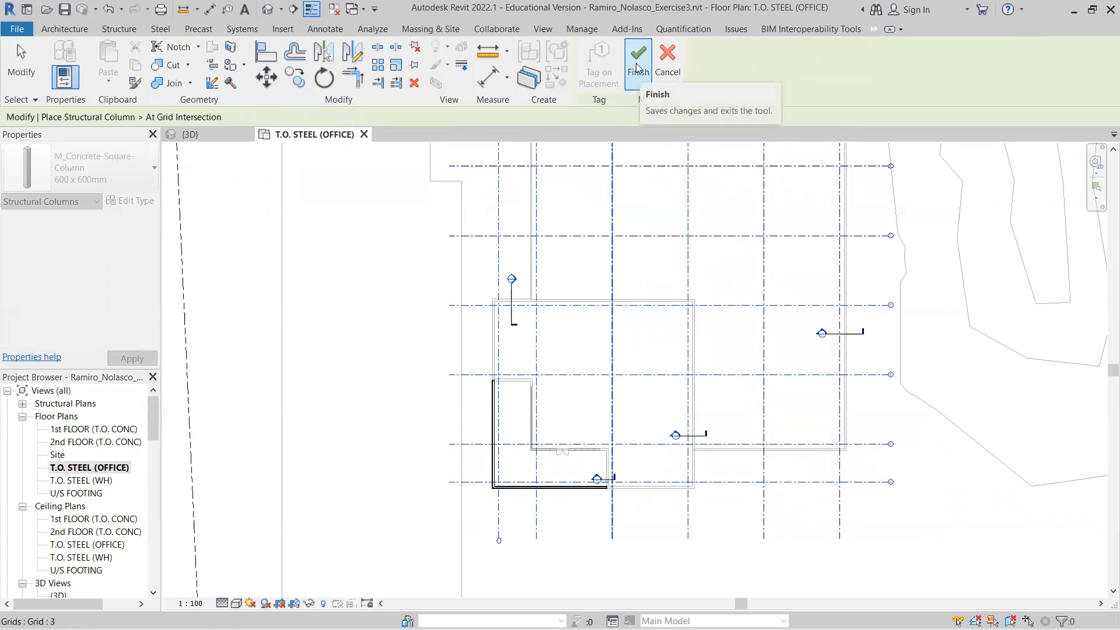
click(637, 68)
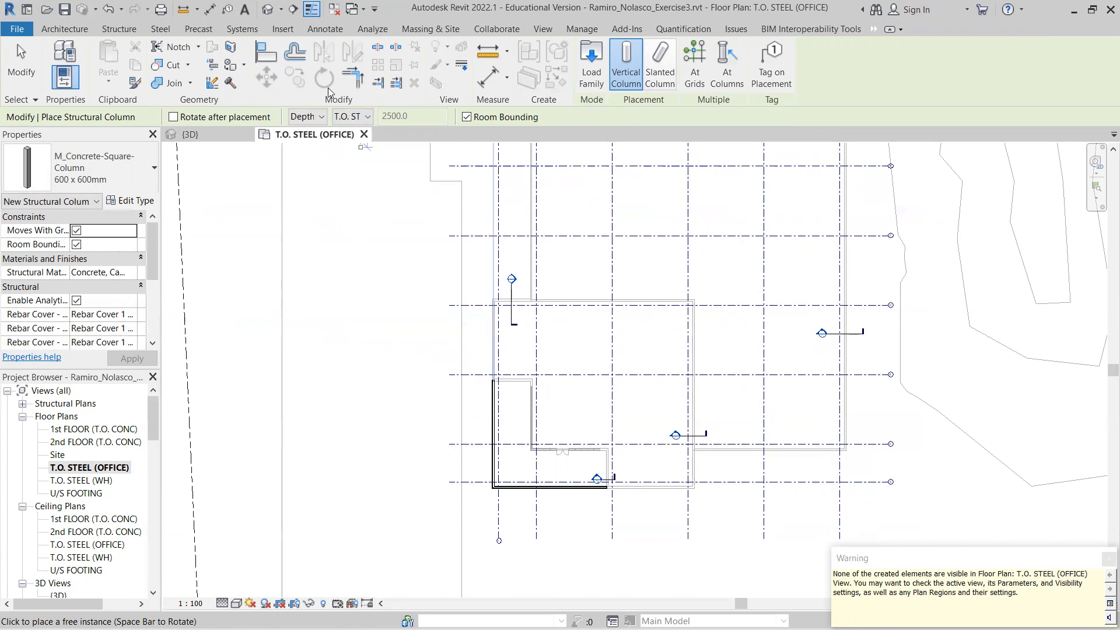
End column placement, inspect the new columns in the 3D view and select one at the back of the office to check its level constraints
click(268, 10)
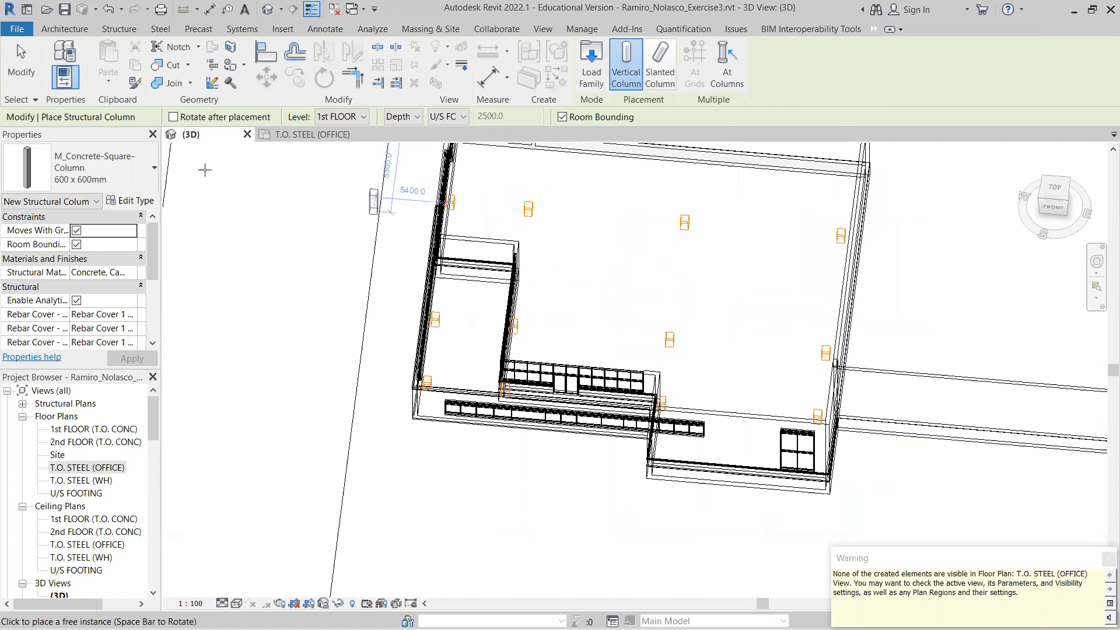
click(8, 65)
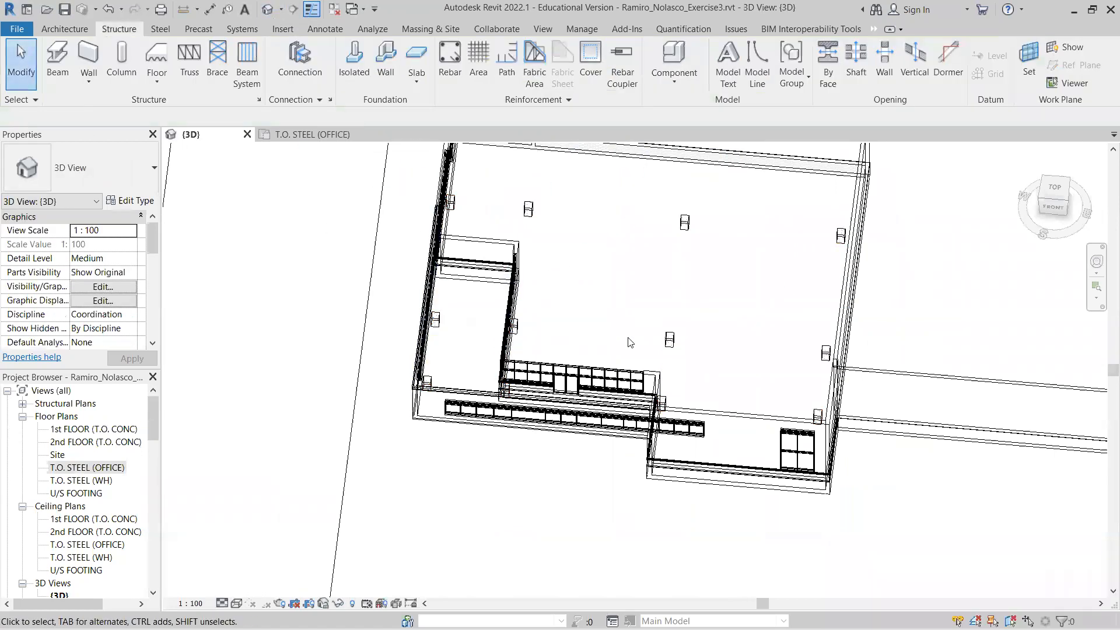
shift+middle_drag(710, 369, 776, 274)
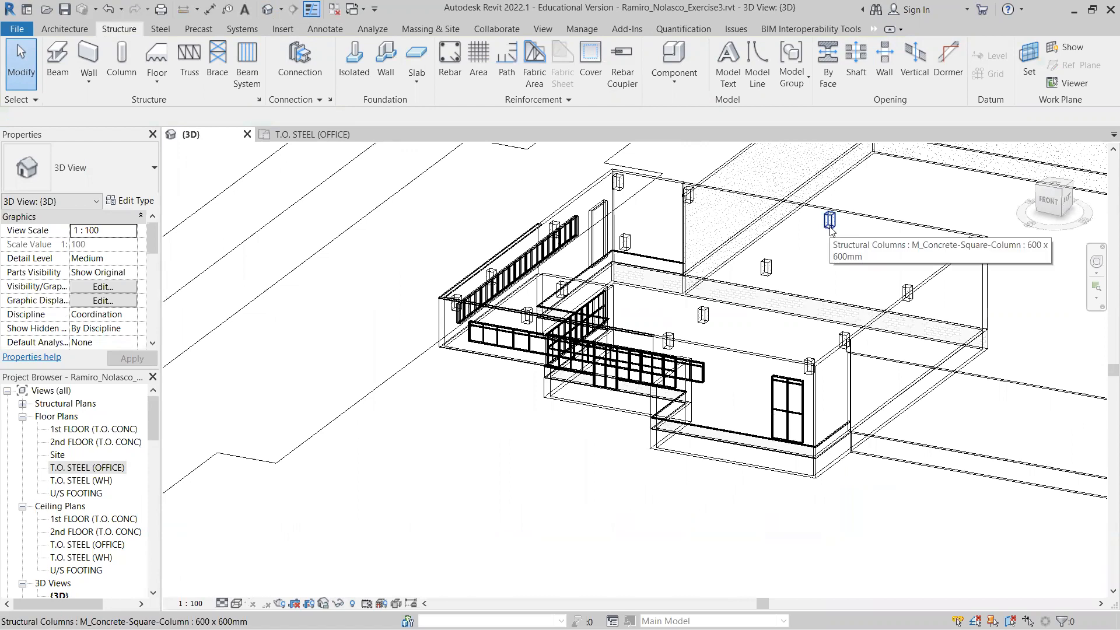
click(830, 228)
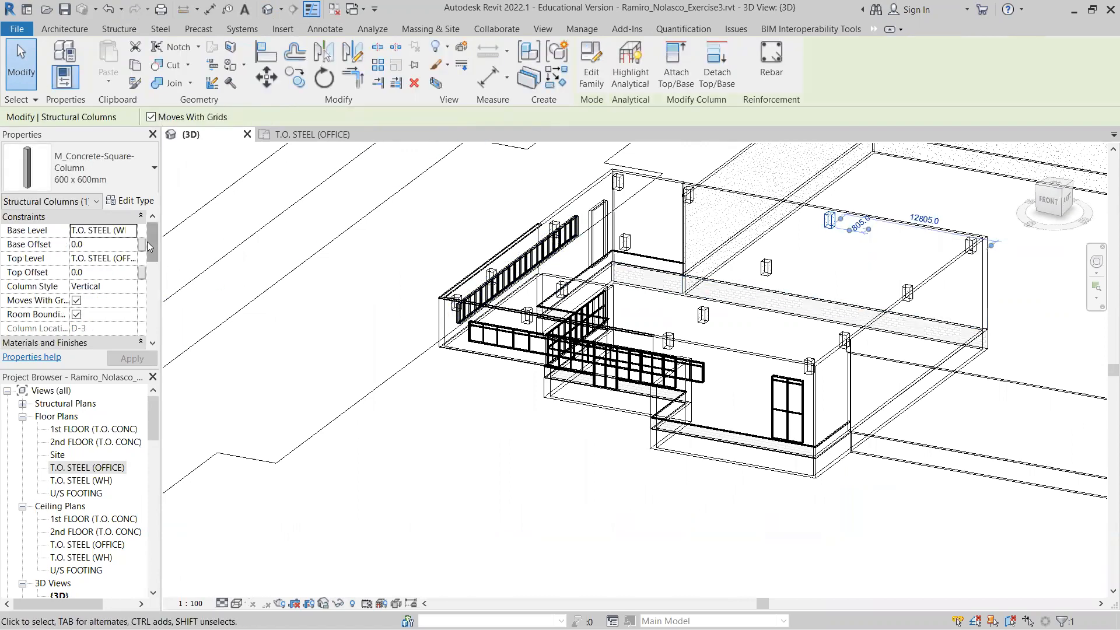
Window-select the office in the 3D view and filter the selection to Structural Columns only
scroll(599, 422, down, 2)
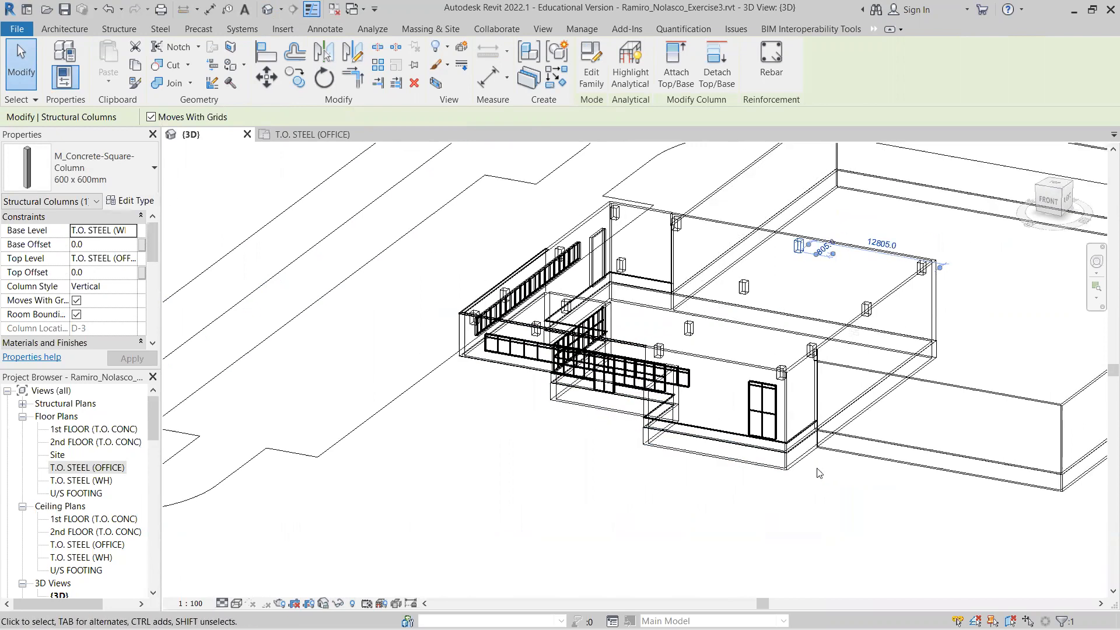
click(978, 535)
drag(984, 531, 447, 190)
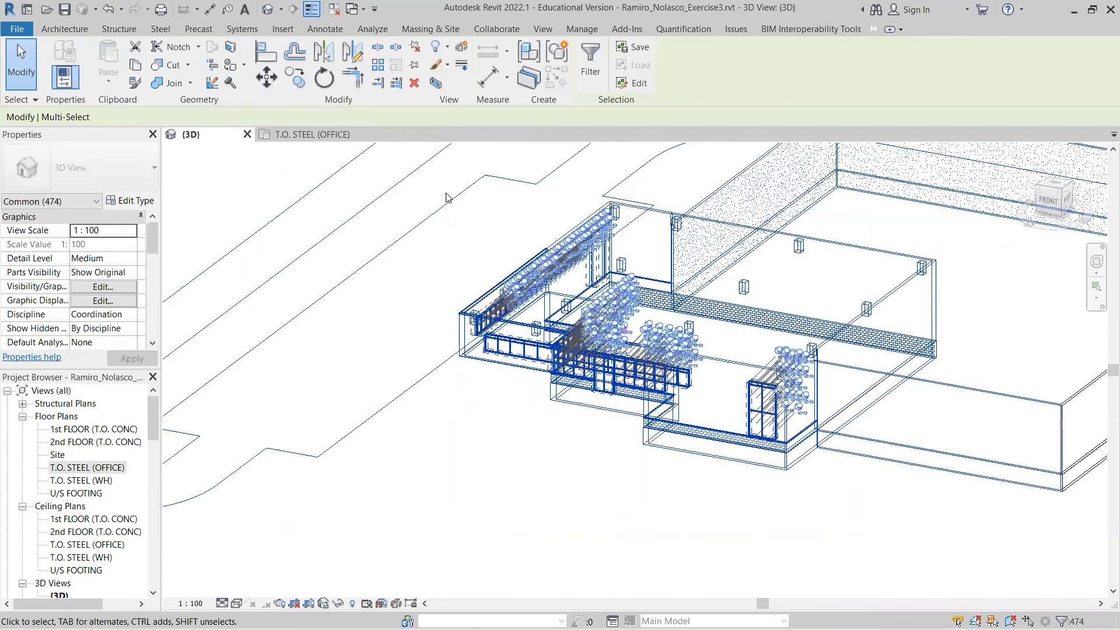
click(591, 59)
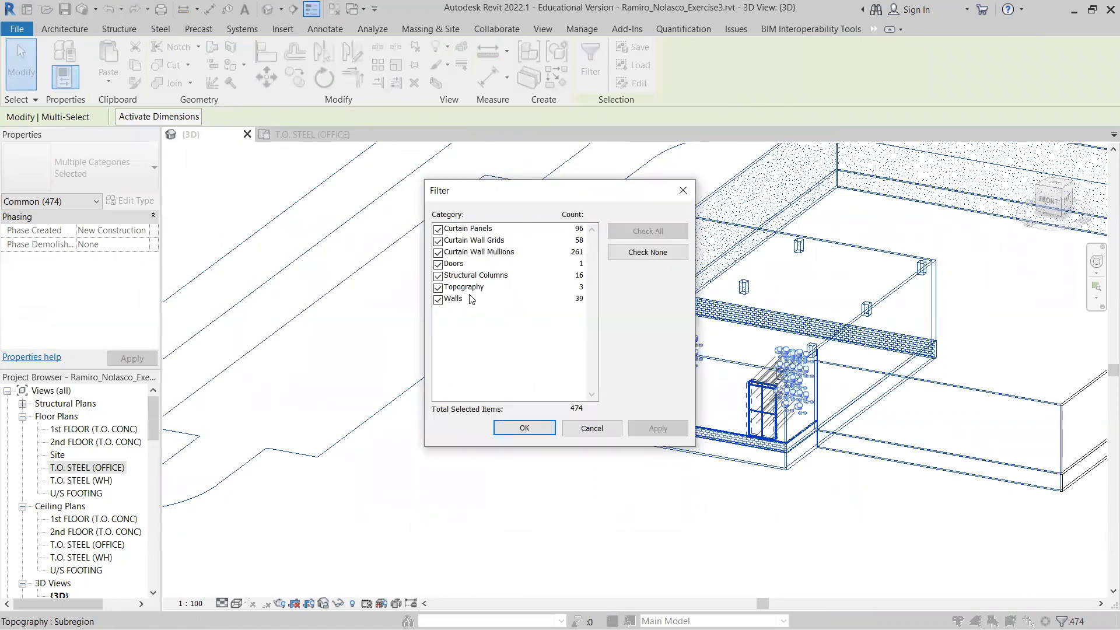
click(637, 256)
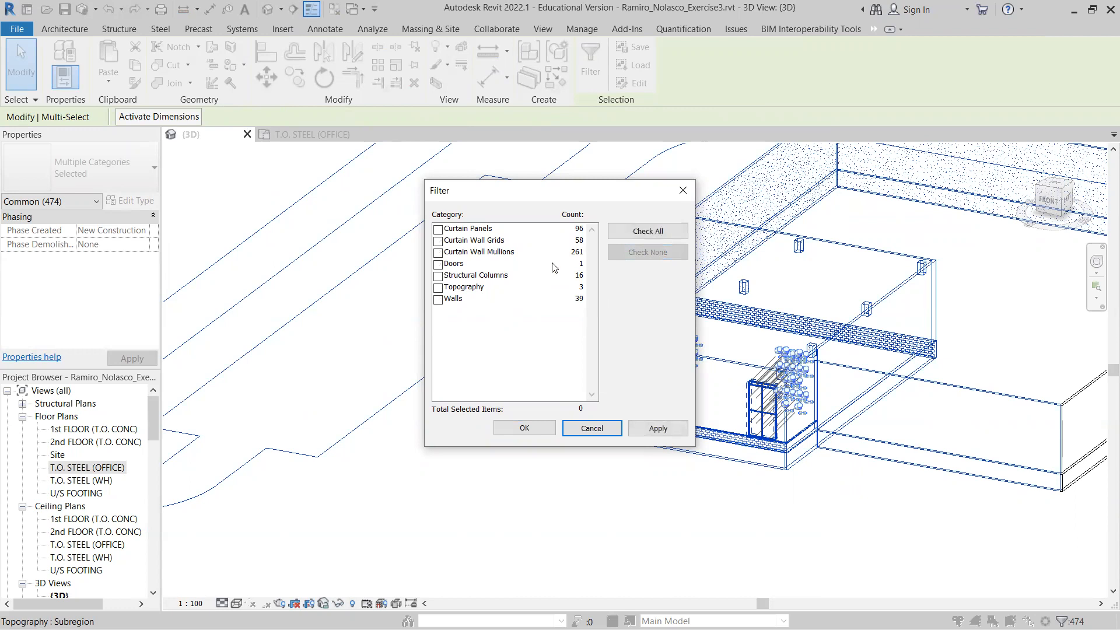
click(439, 277)
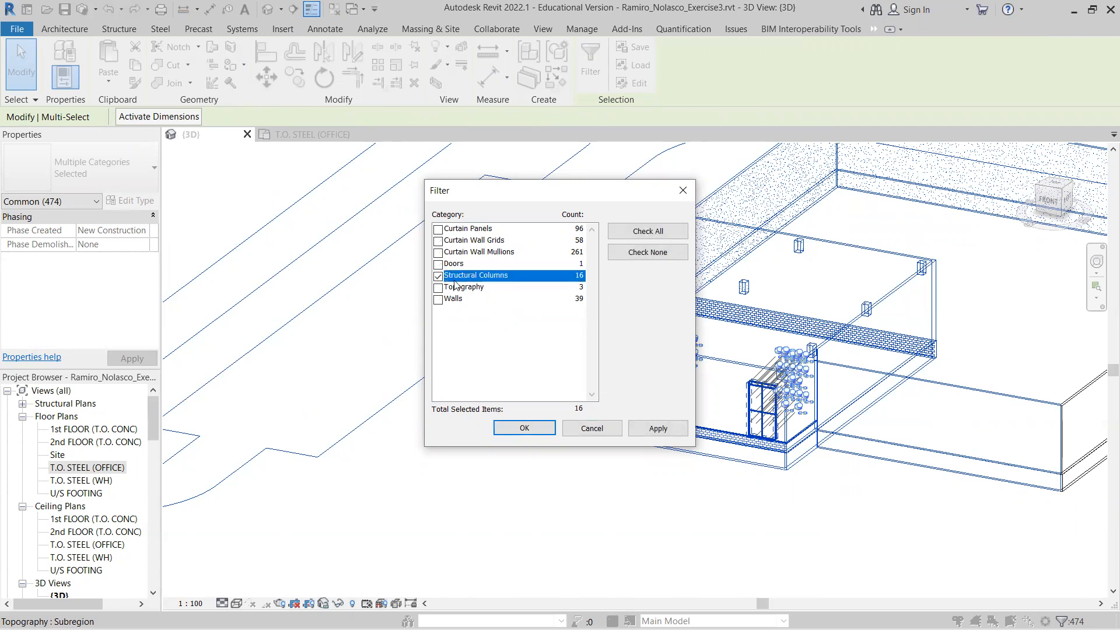
click(538, 433)
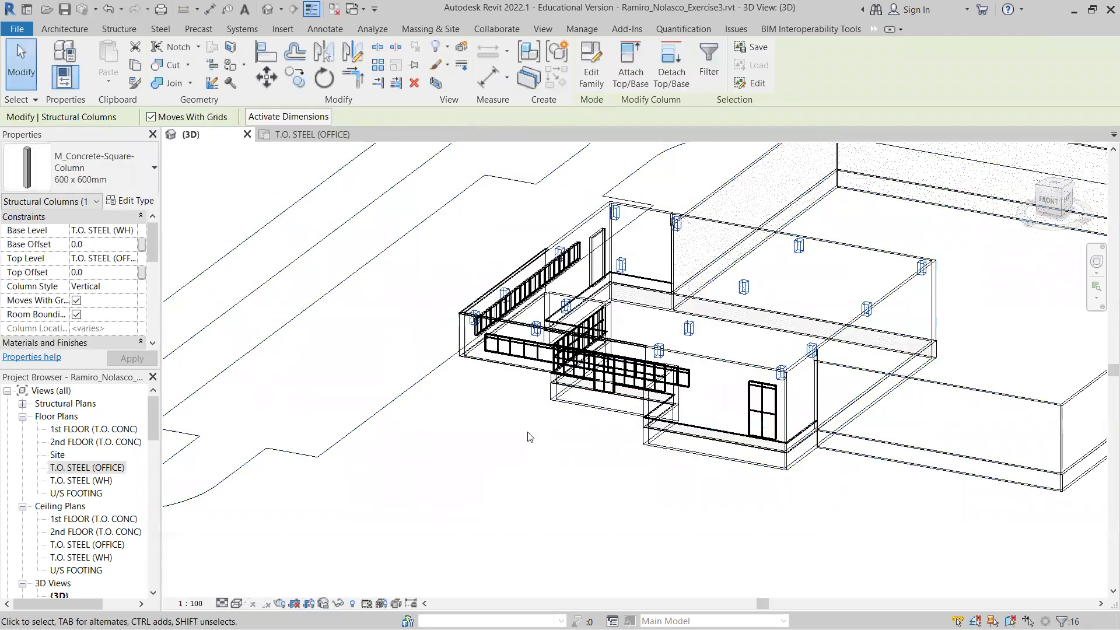
Change the selected office columns to type M_HSS-Hollow Structural Section-Column HSS355.6X355.6X15.9 with base level 1st FLOOR (T.O. CONC)
click(124, 163)
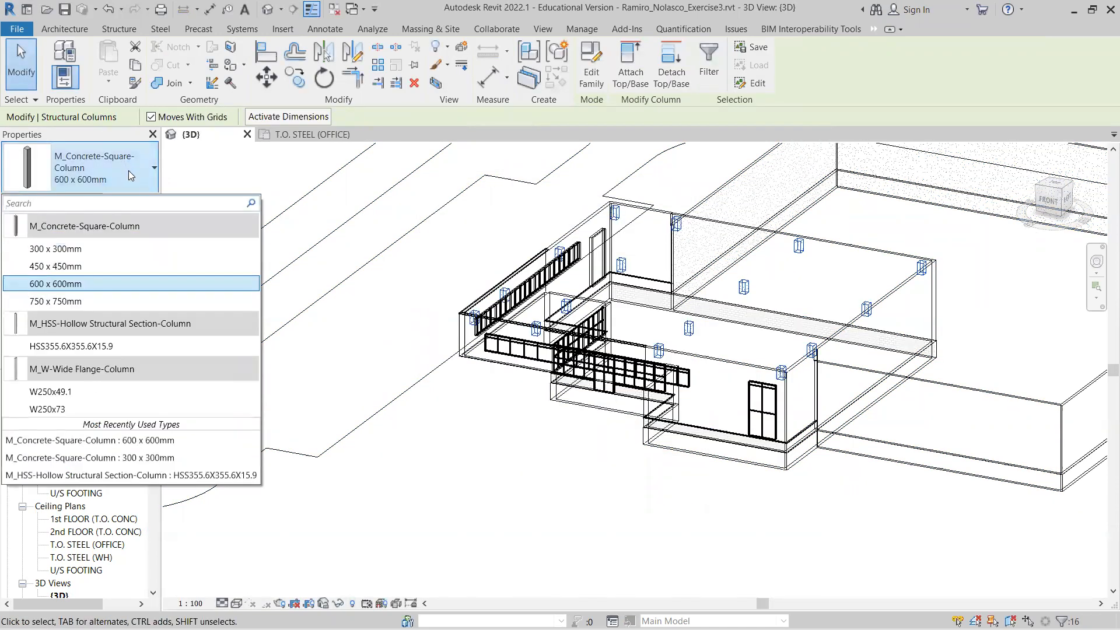
click(127, 345)
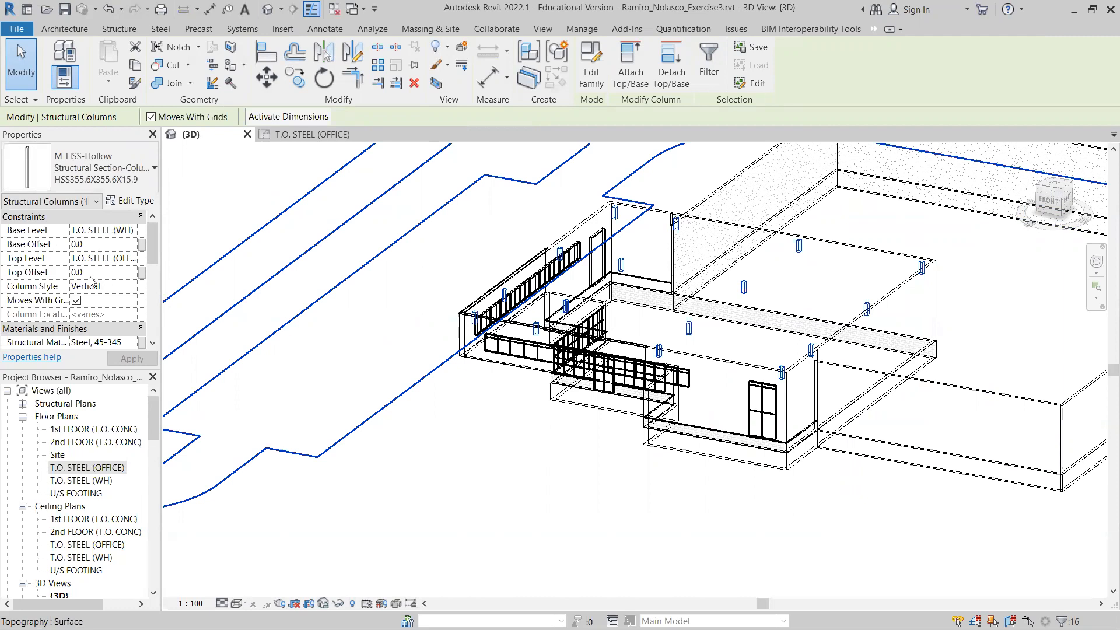
click(132, 230)
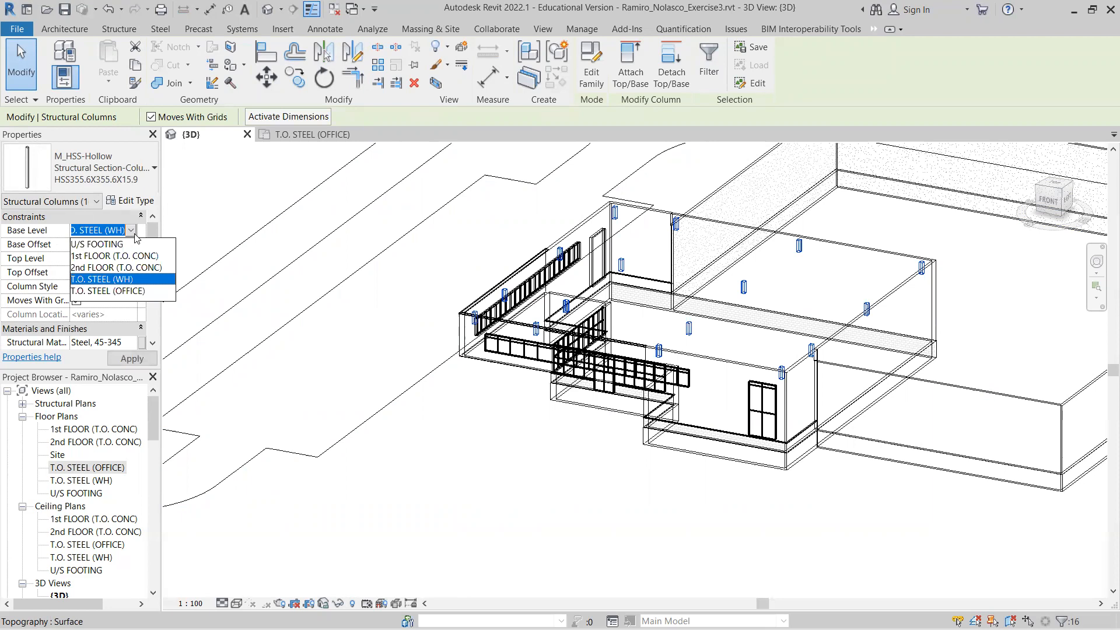
click(115, 261)
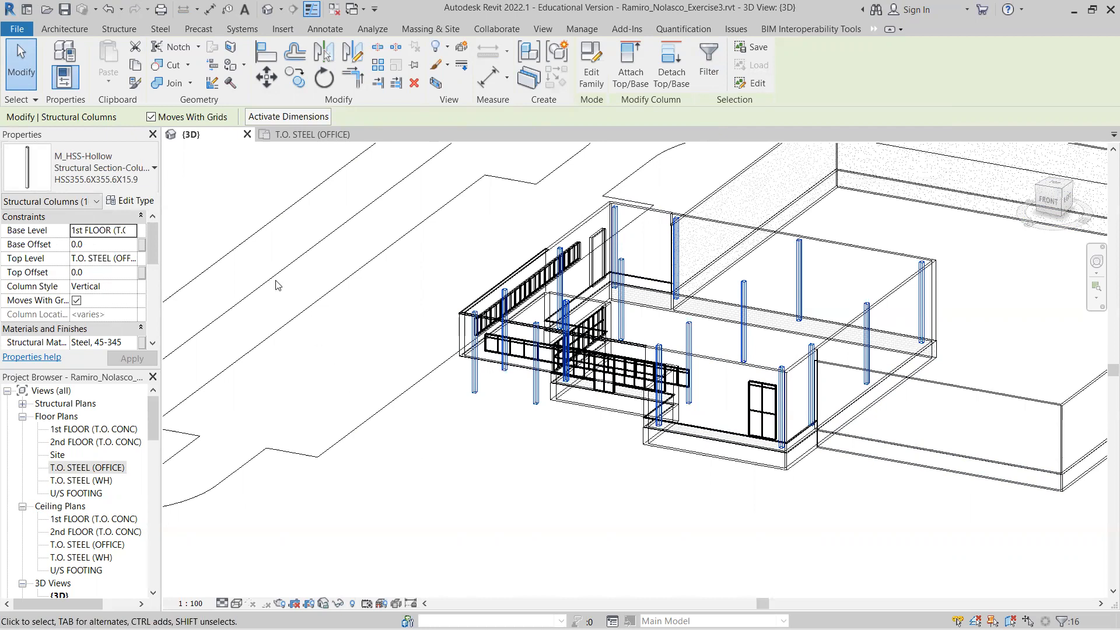
Open the T.O. STEEL (WH) floor plan and start placing vertical structural columns of type HSS355.6X355.6X15.9
click(108, 484)
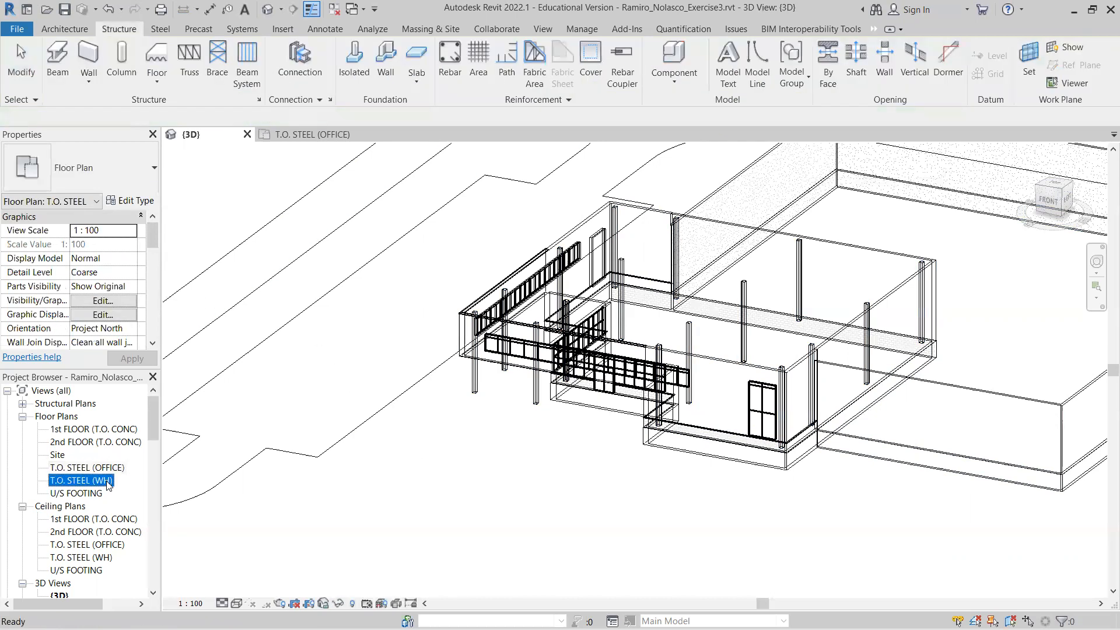
double_click(108, 482)
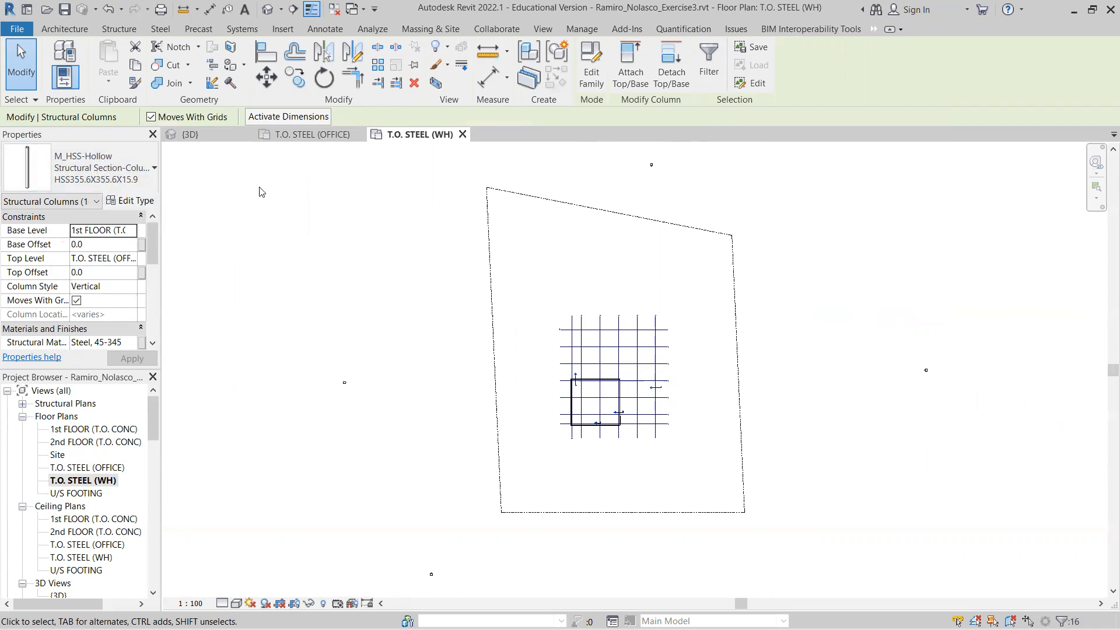
click(273, 220)
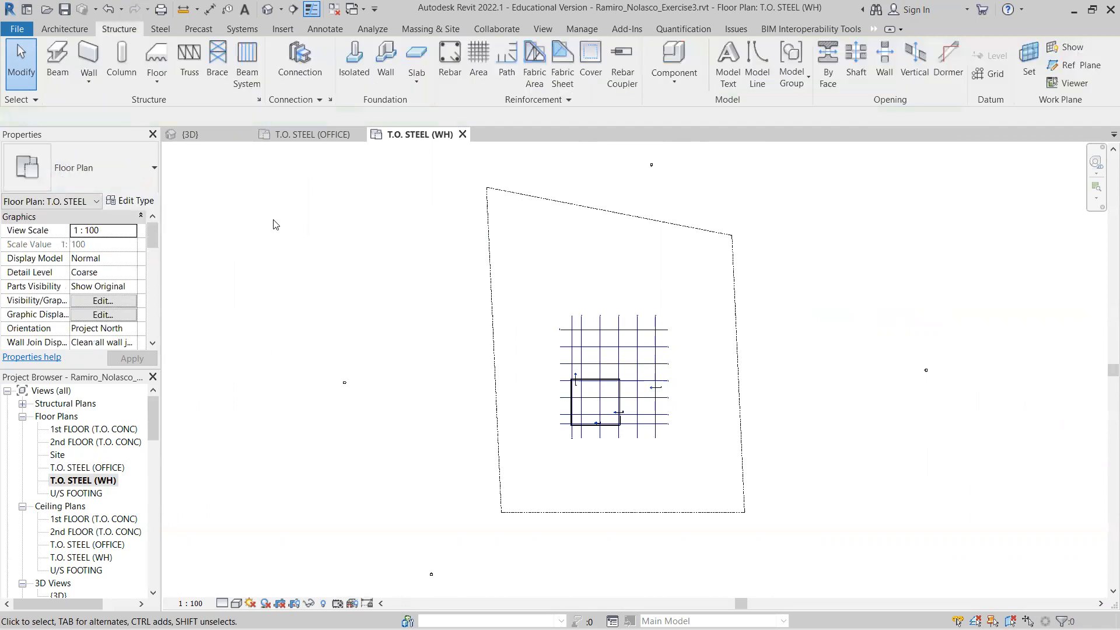
click(120, 68)
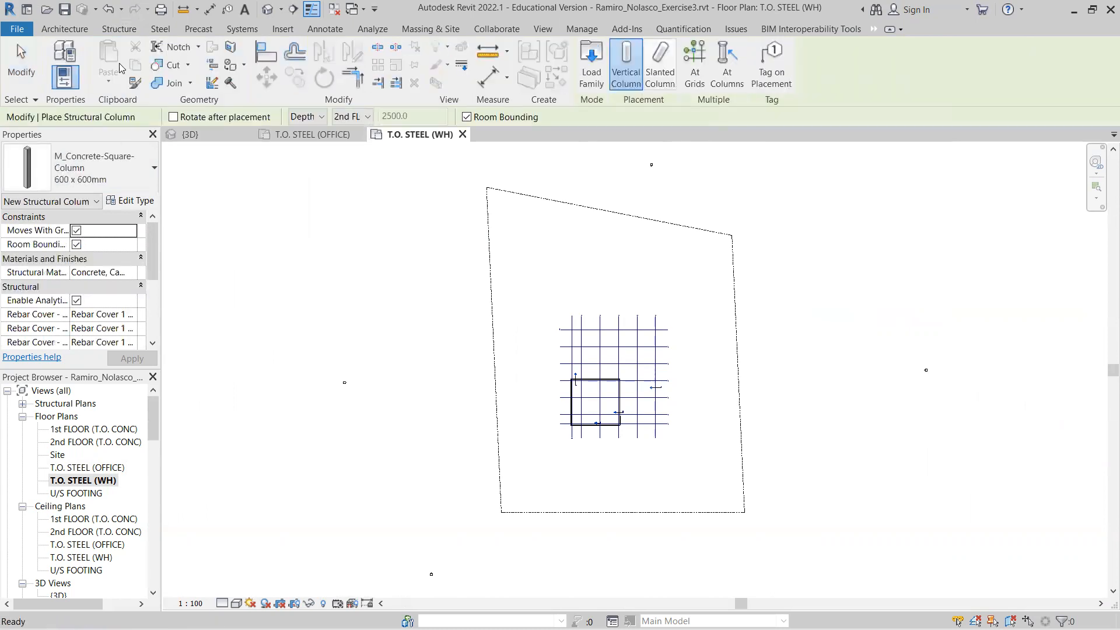
click(129, 176)
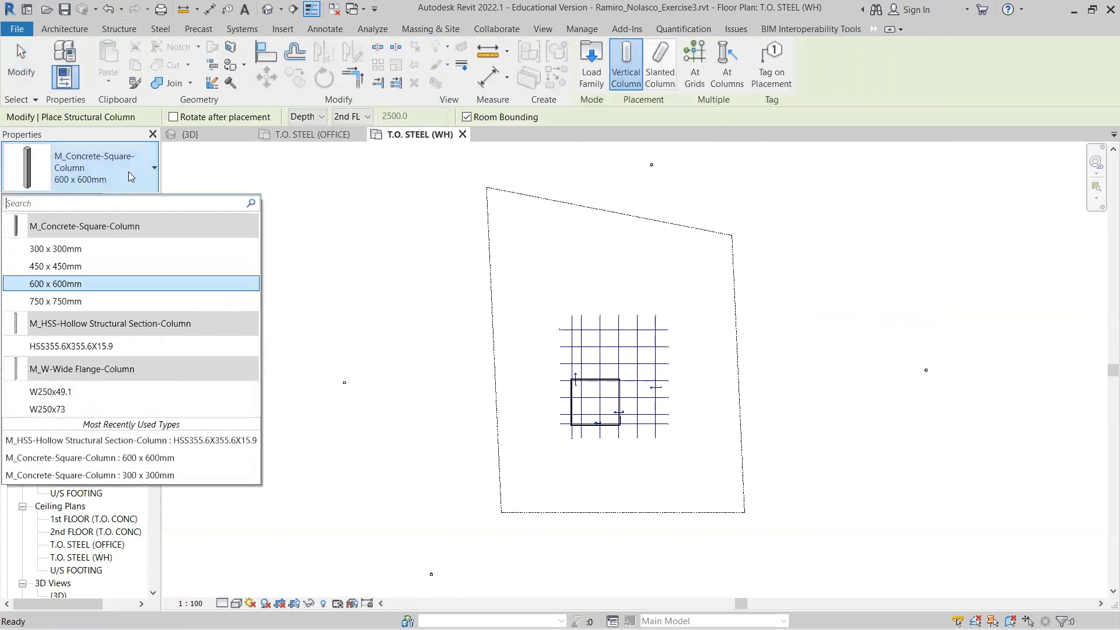
click(140, 345)
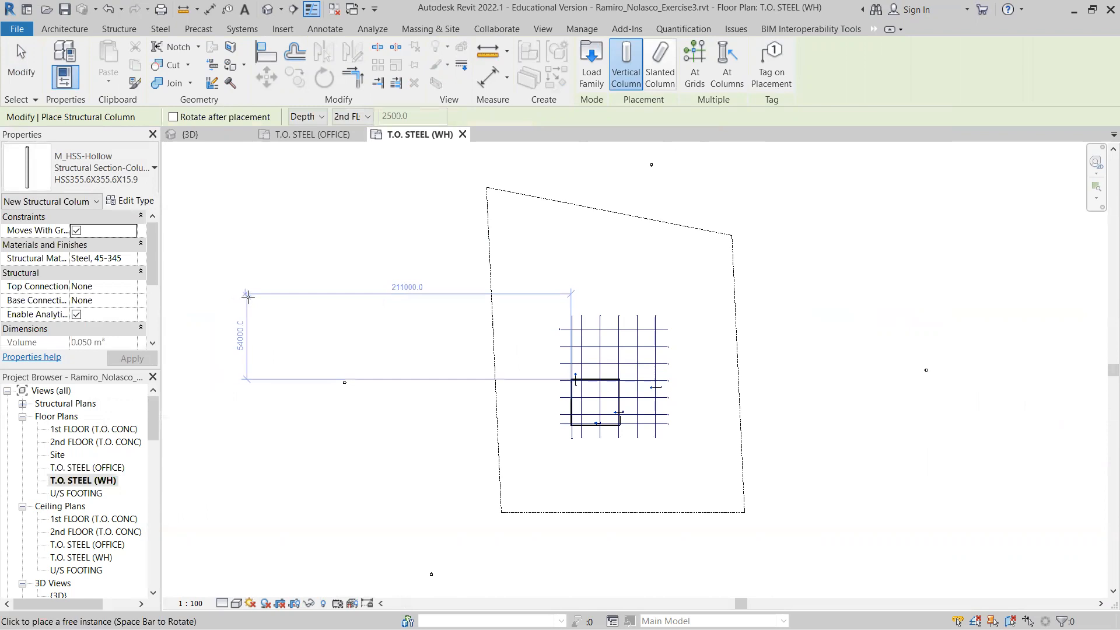
Place columns with At Grids where the two easternmost grid lines cross all the east-west grid lines
click(695, 69)
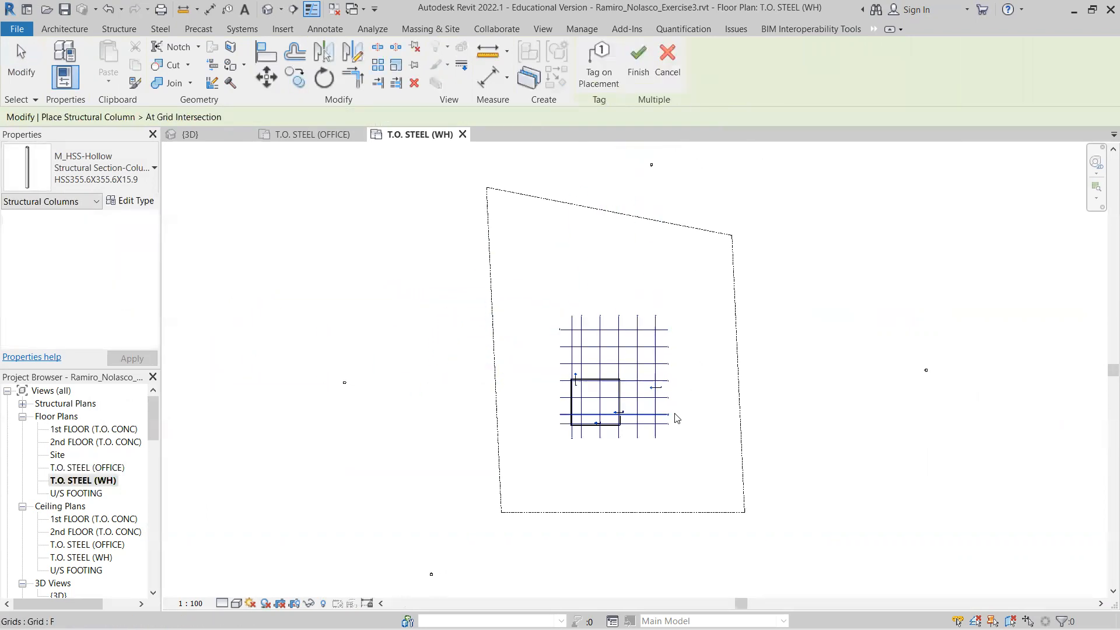
scroll(671, 405, up, 4)
drag(661, 473, 584, 201)
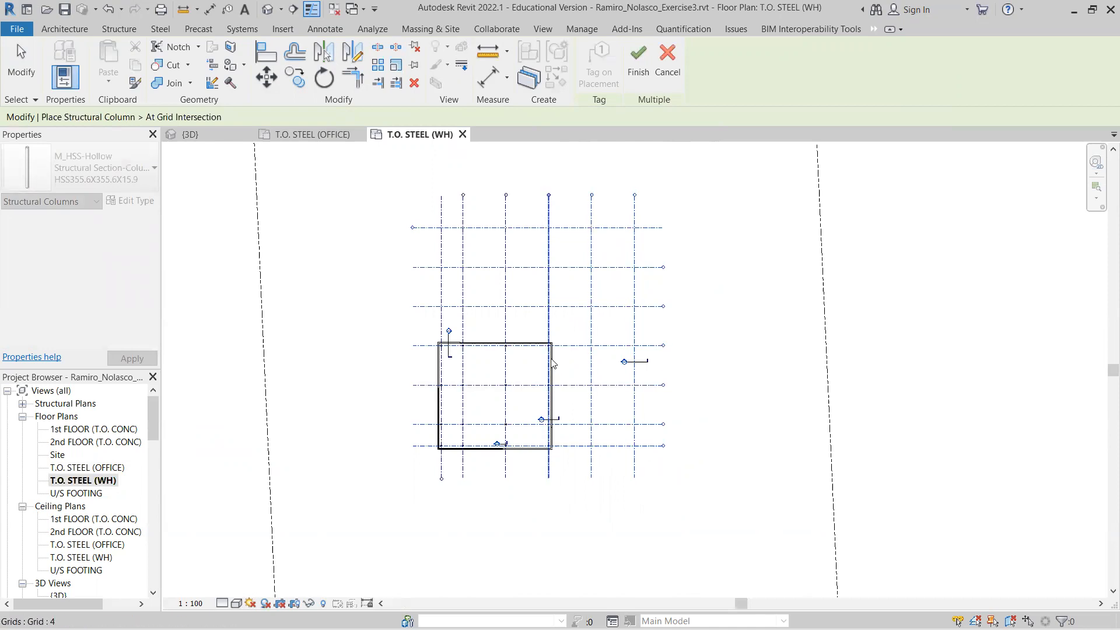
scroll(551, 362, up, 2)
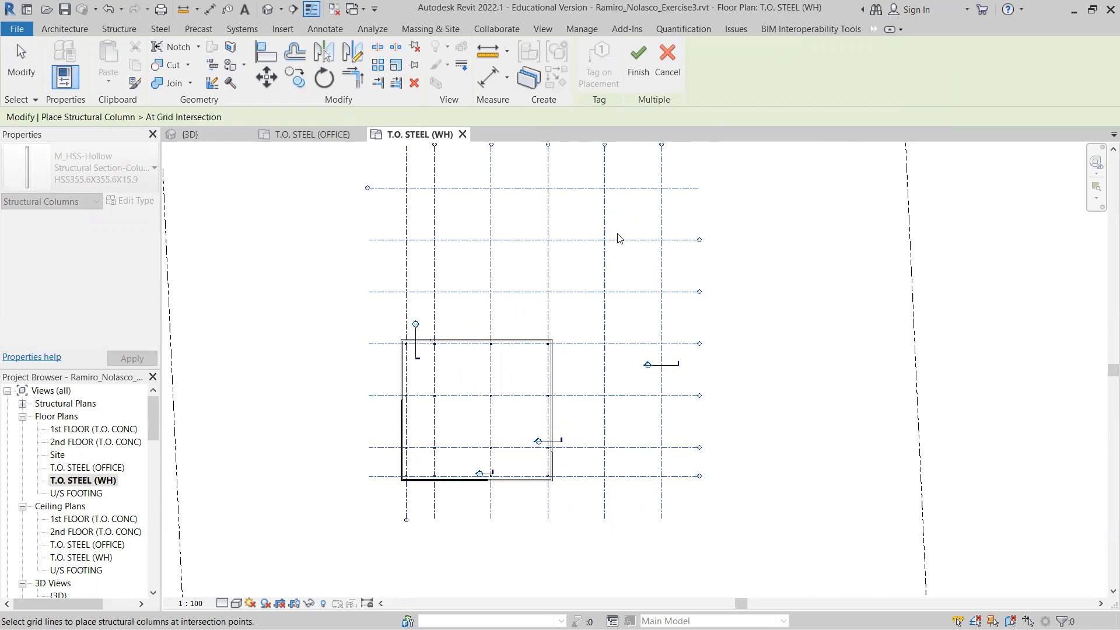
click(638, 65)
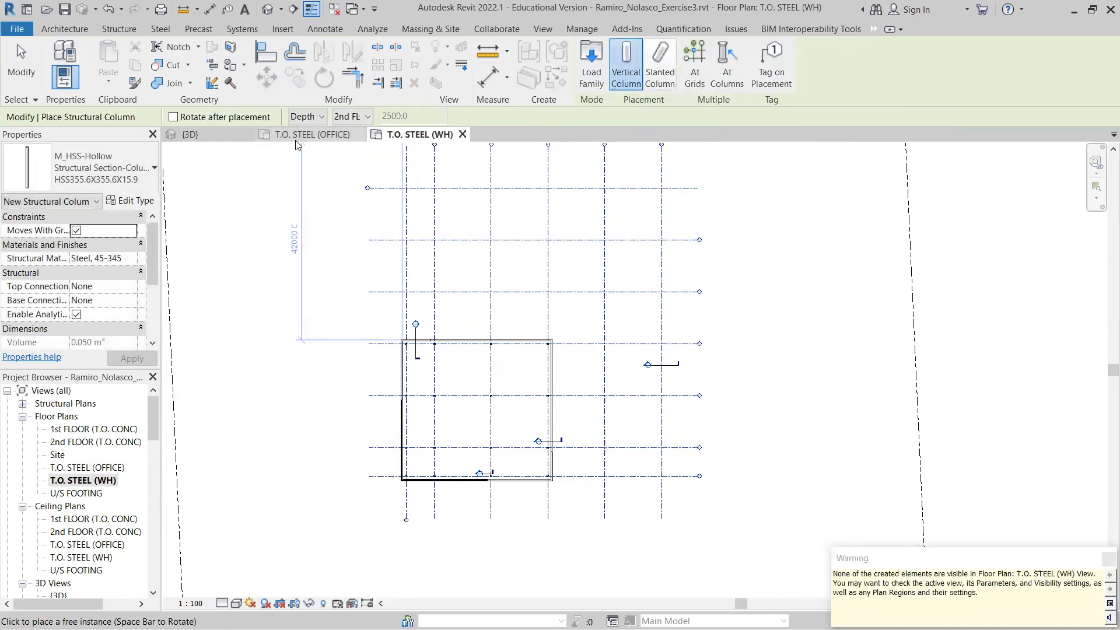
Inspect the new warehouse columns in the 3D view and end column placement
click(190, 134)
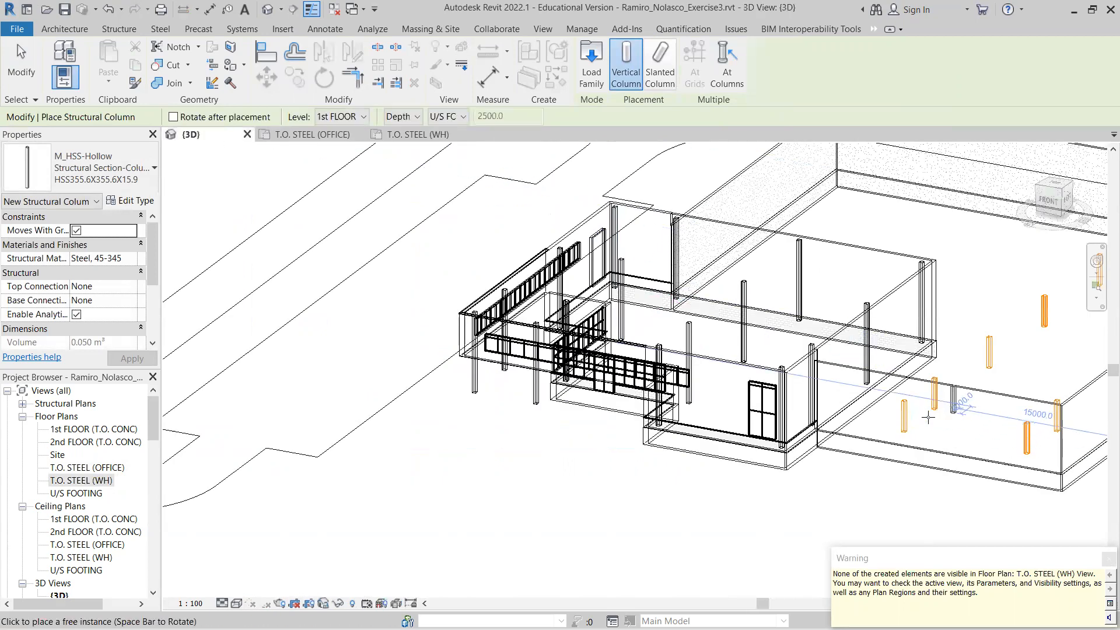
scroll(910, 484, down, 3)
middle_drag(863, 490, 621, 494)
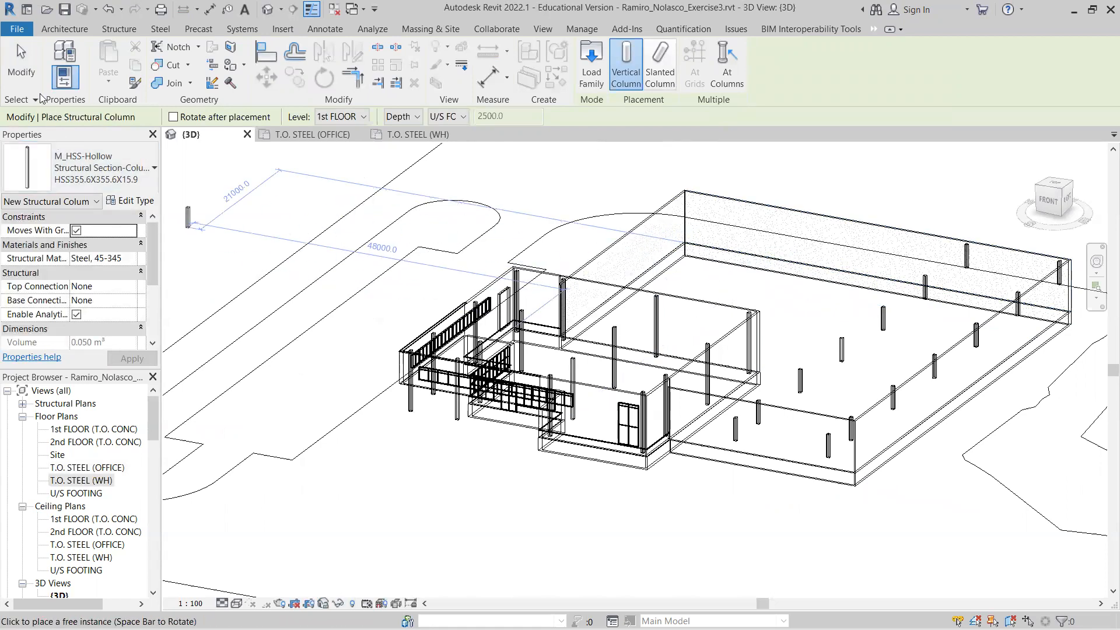
click(21, 63)
Select only the new warehouse columns by filtering a window selection to Structural Columns and removing the two office columns from it
scroll(850, 503, down, 1)
middle_drag(850, 504, 700, 458)
drag(937, 533, 564, 201)
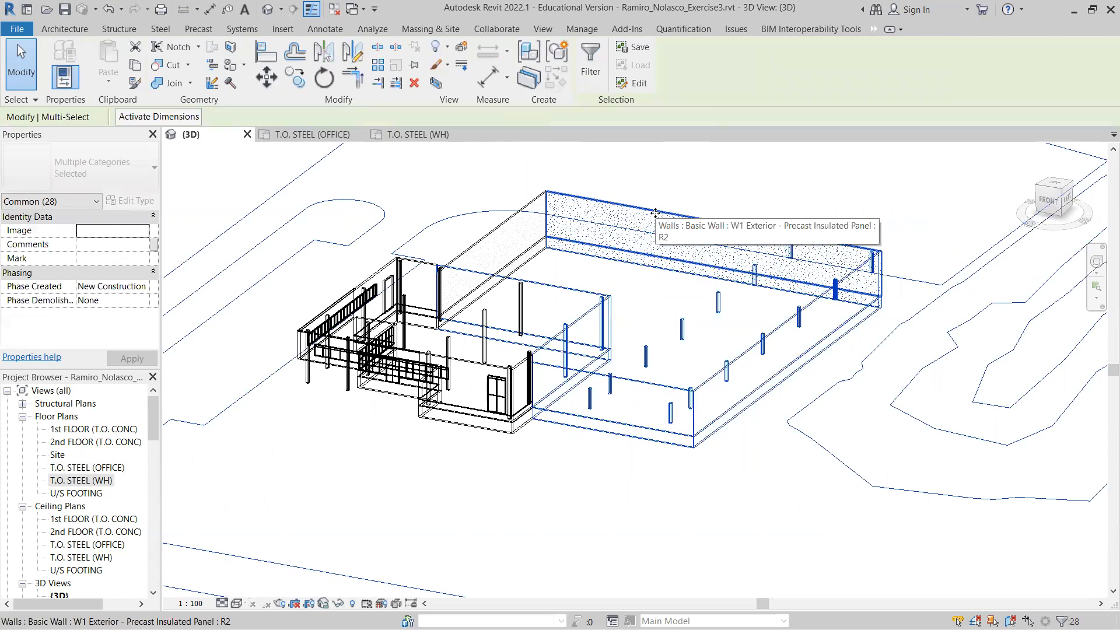
click(583, 57)
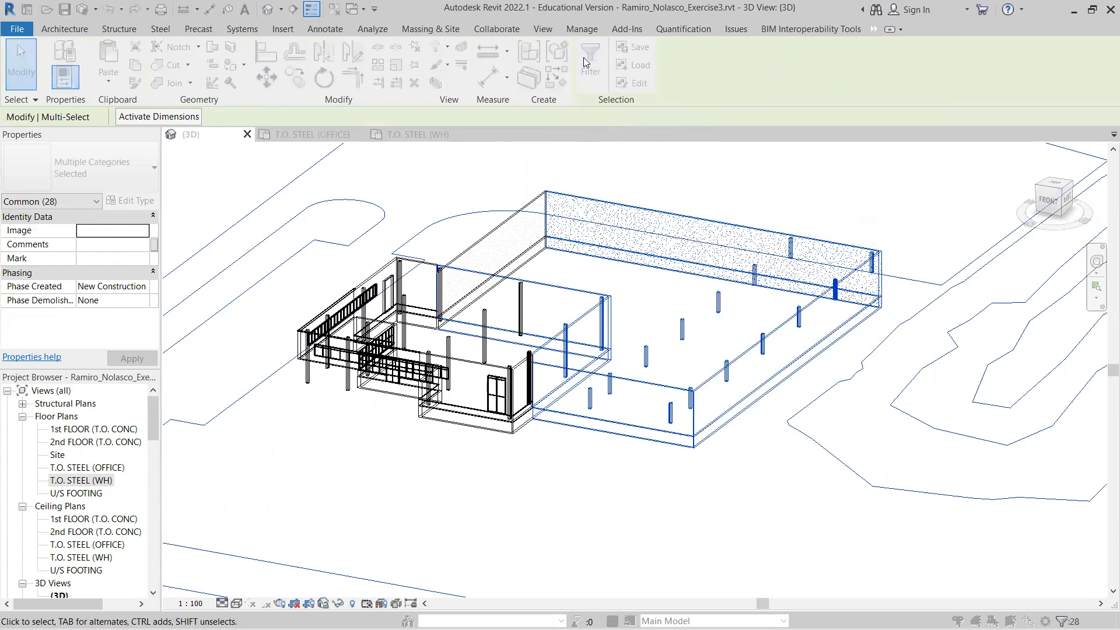
click(630, 253)
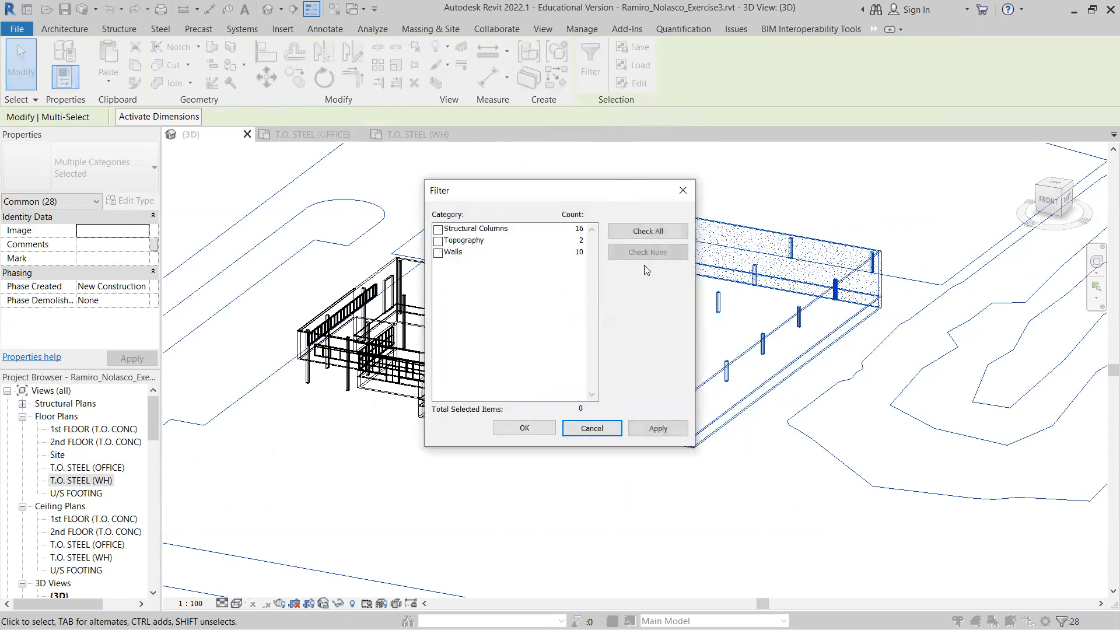
click(438, 230)
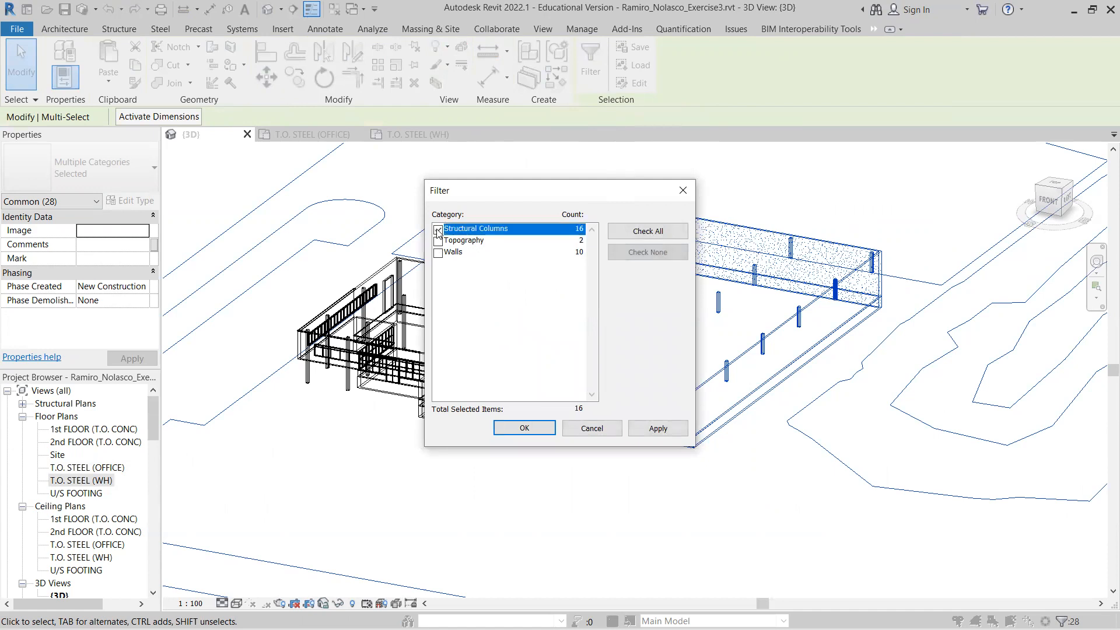
click(541, 427)
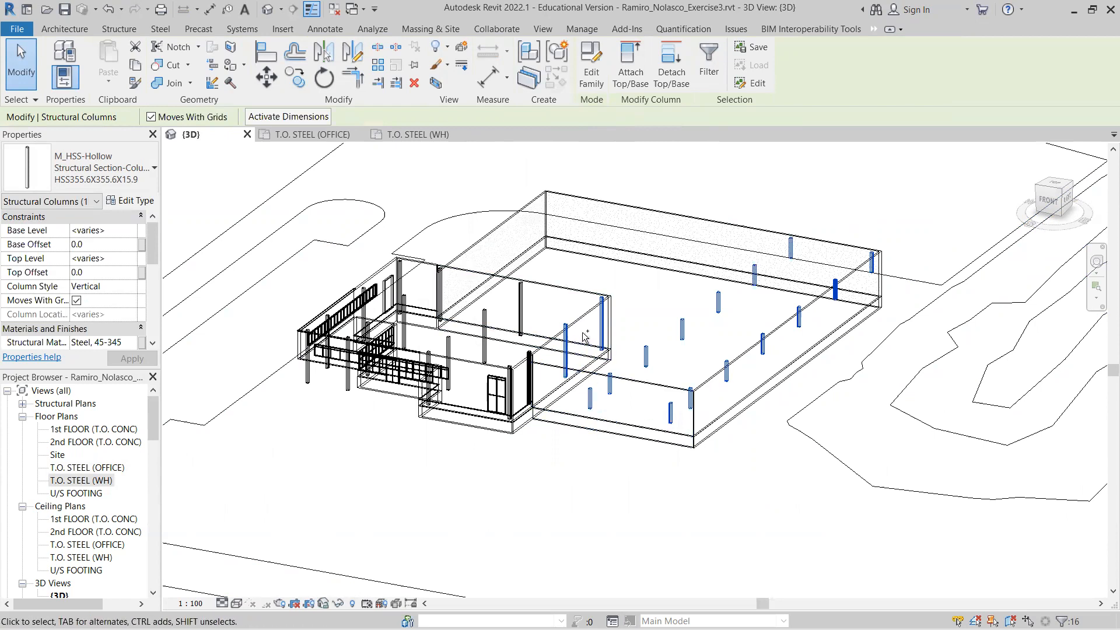
shift+click(566, 341)
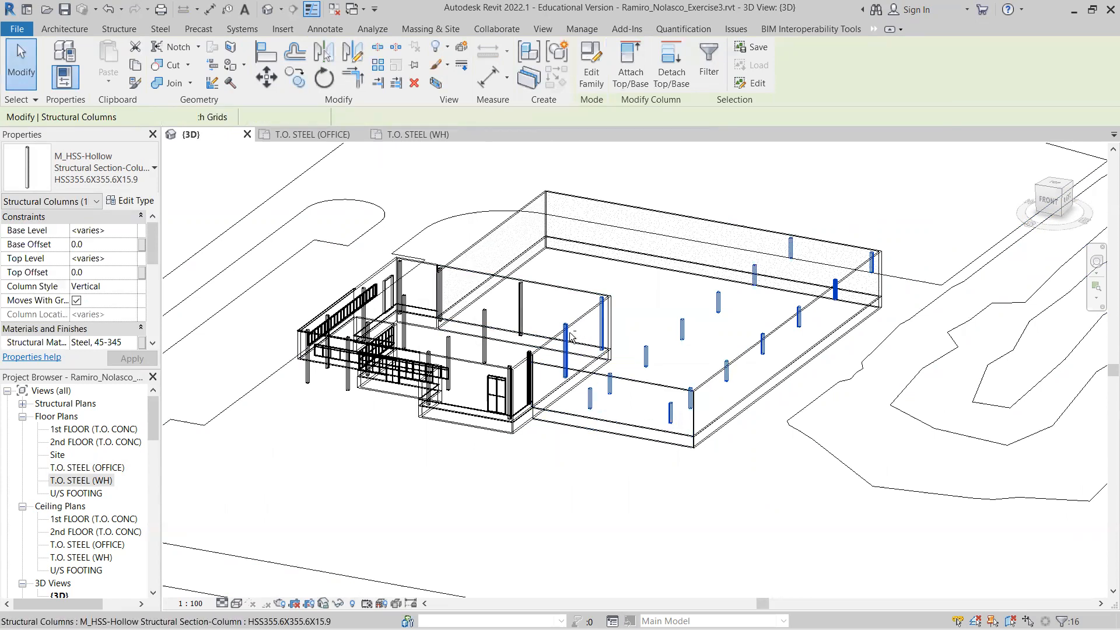
shift+click(604, 331)
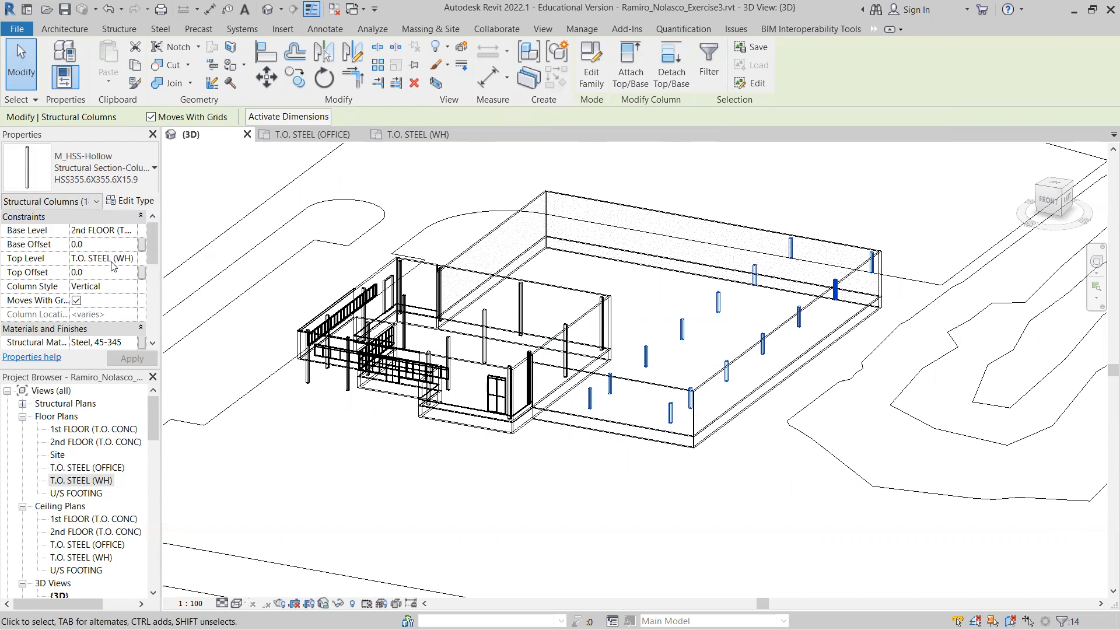
Set the selected warehouse columns' base level to 1st FLOOR (T.O. CONC) and check them from the front
click(120, 236)
click(132, 231)
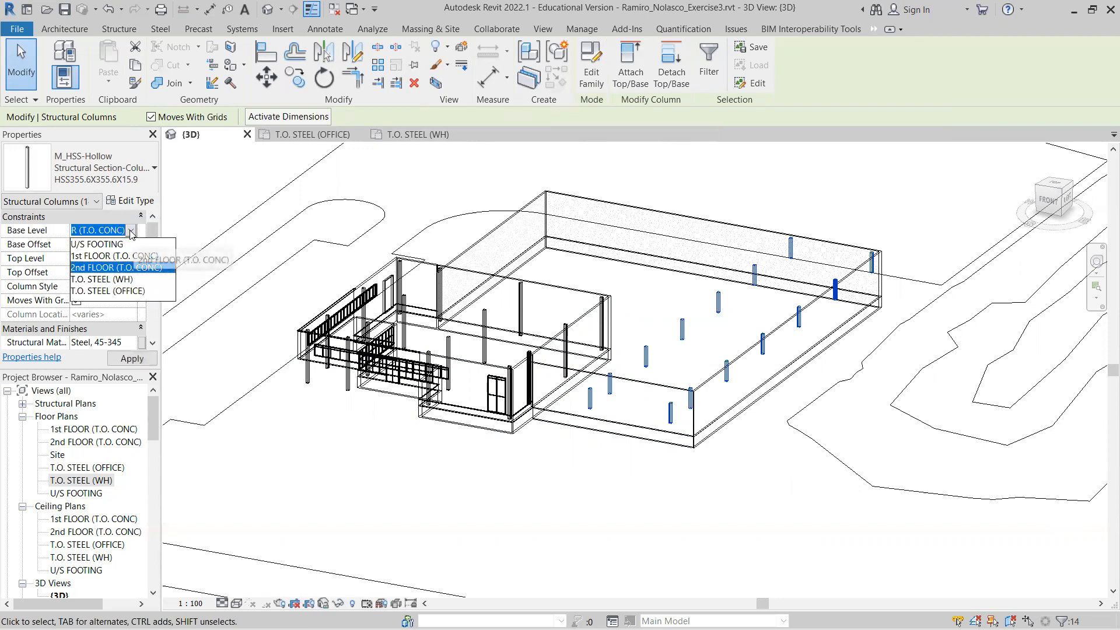
click(126, 257)
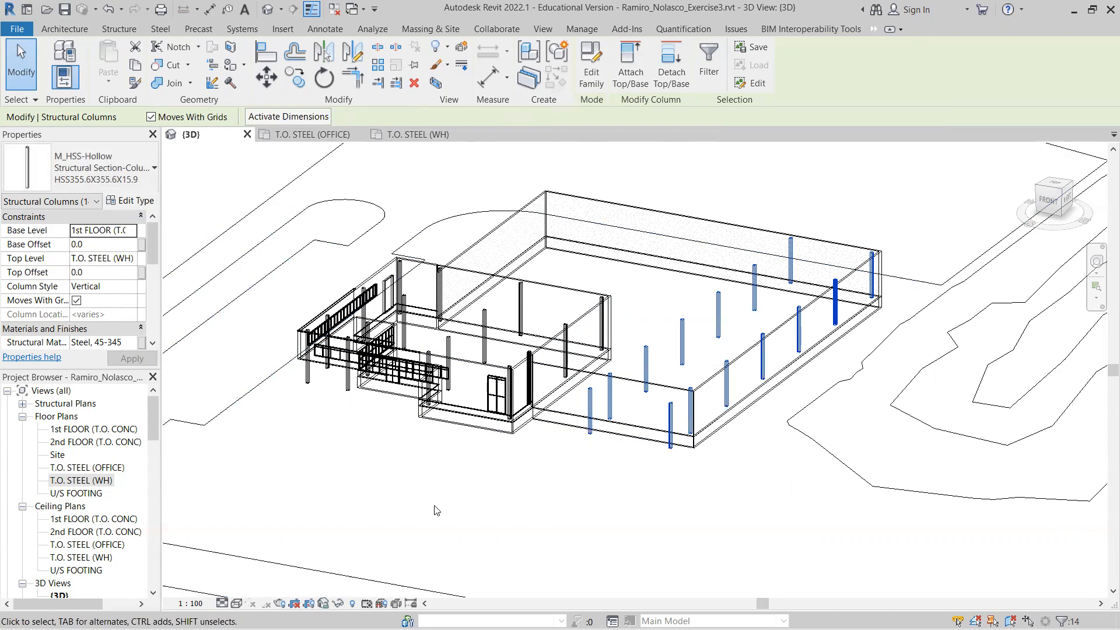
shift+middle_drag(527, 517, 592, 522)
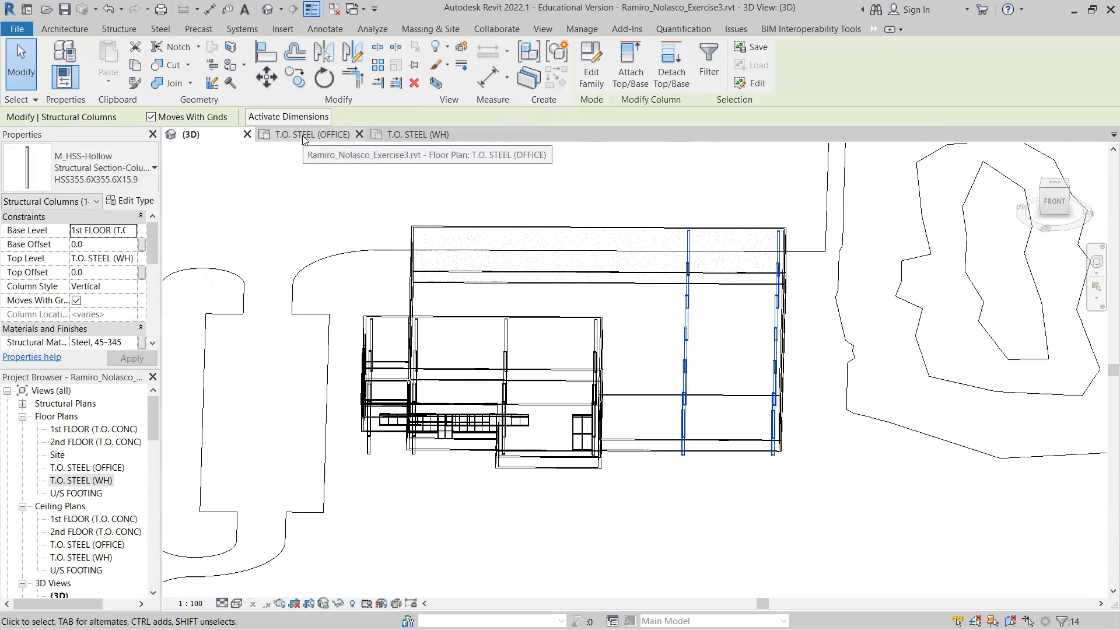
In the T.O. STEEL (WH) plan, place HSS355.6X355.6X15.9 columns with At Grids at the nine unfilled grid intersections north of the office
click(411, 135)
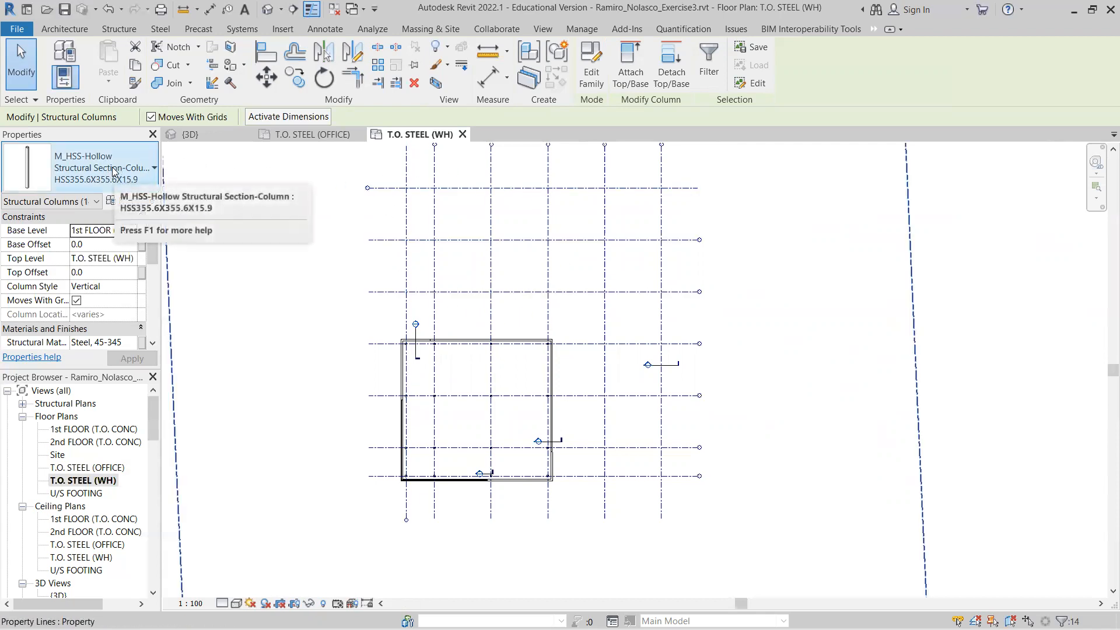
key(Escape)
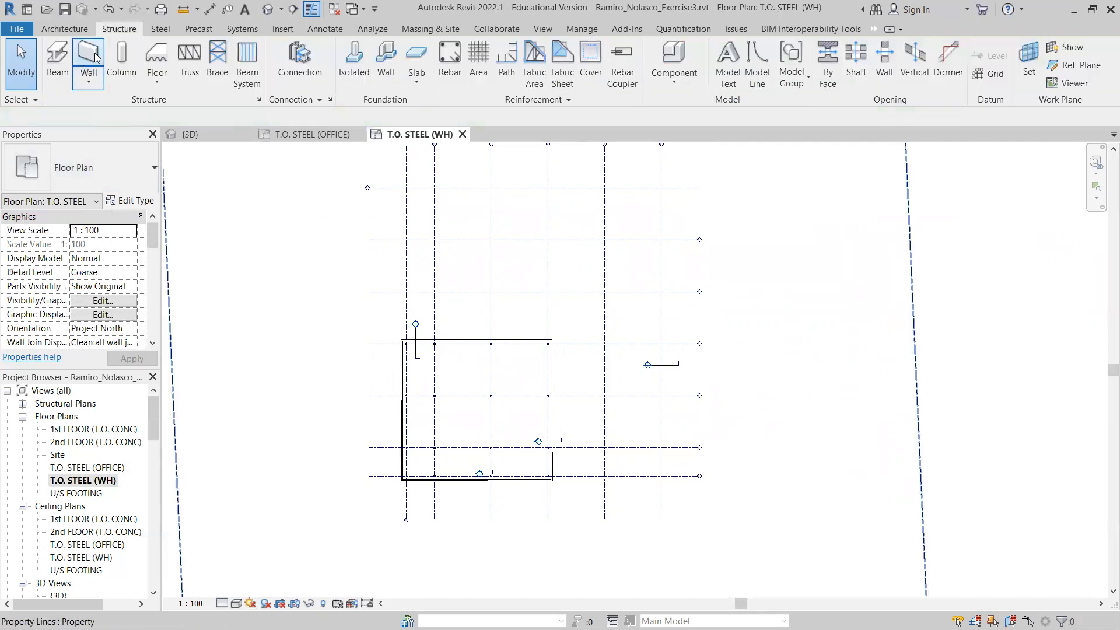
click(121, 58)
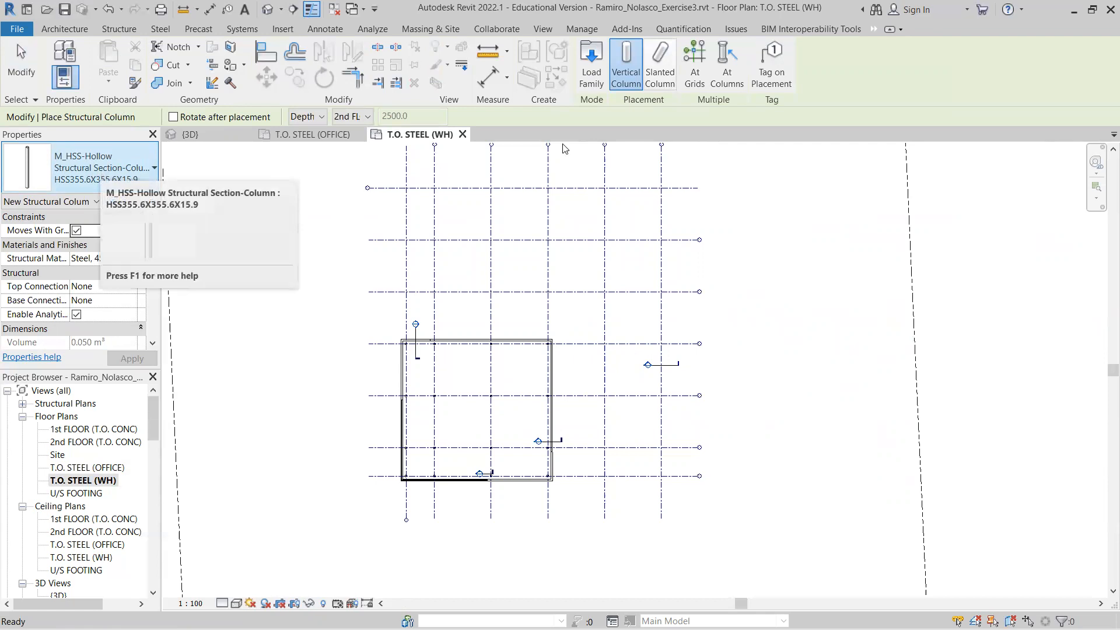
click(694, 59)
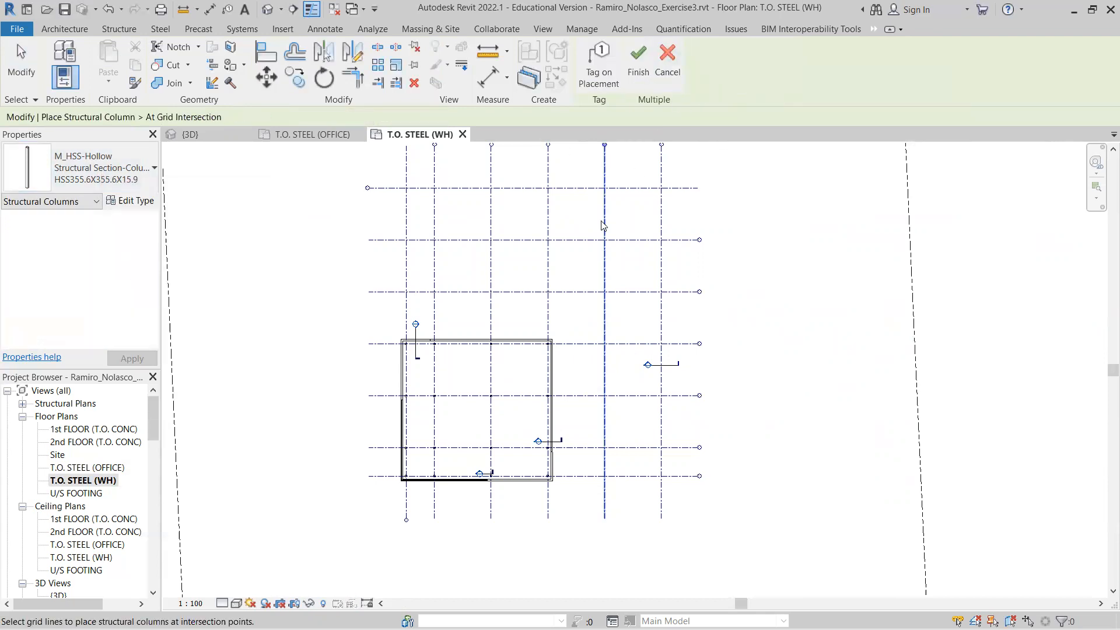
drag(559, 173, 420, 306)
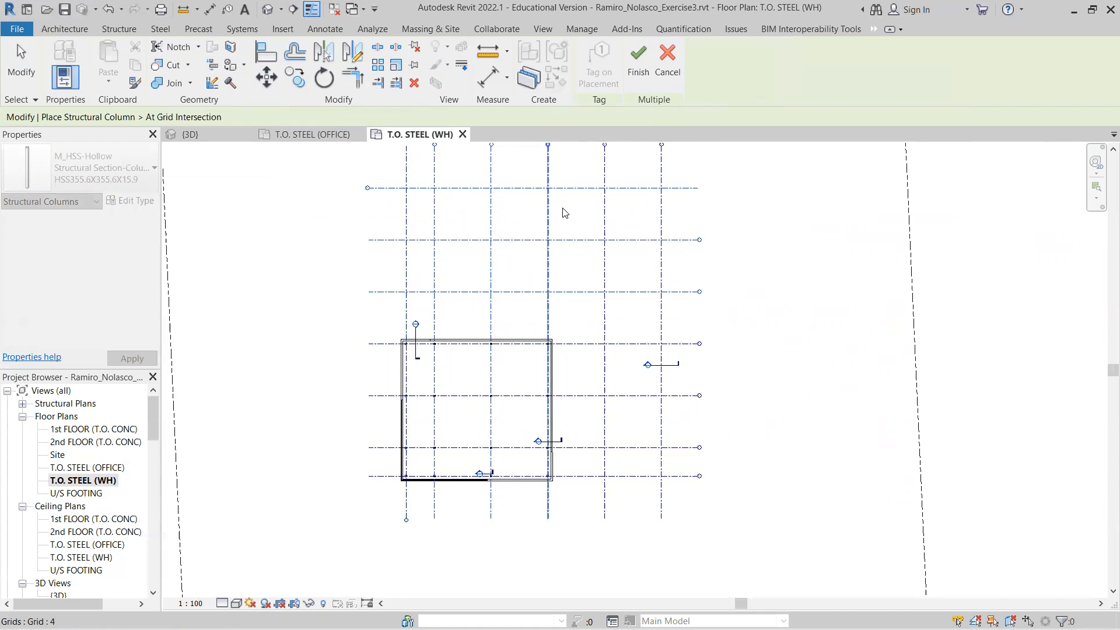
click(638, 61)
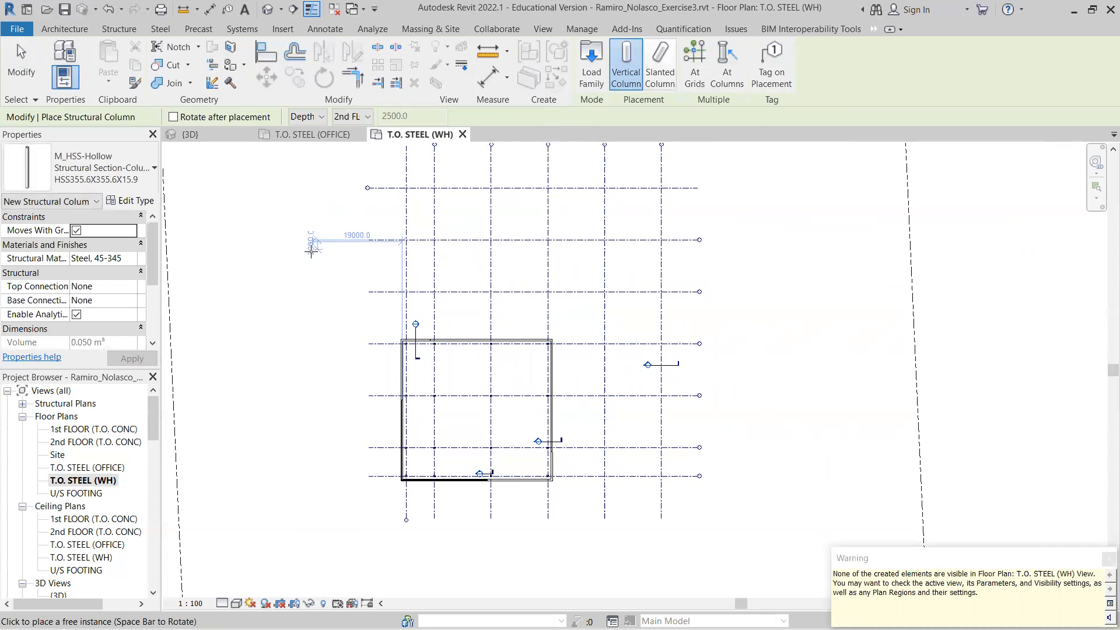
click(190, 135)
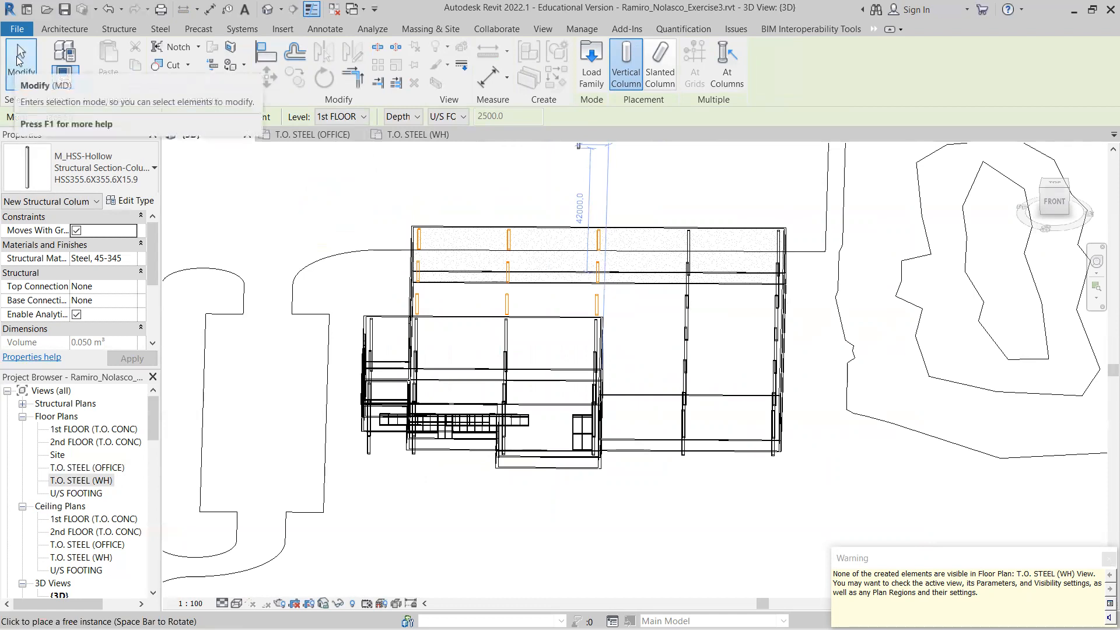
click(19, 58)
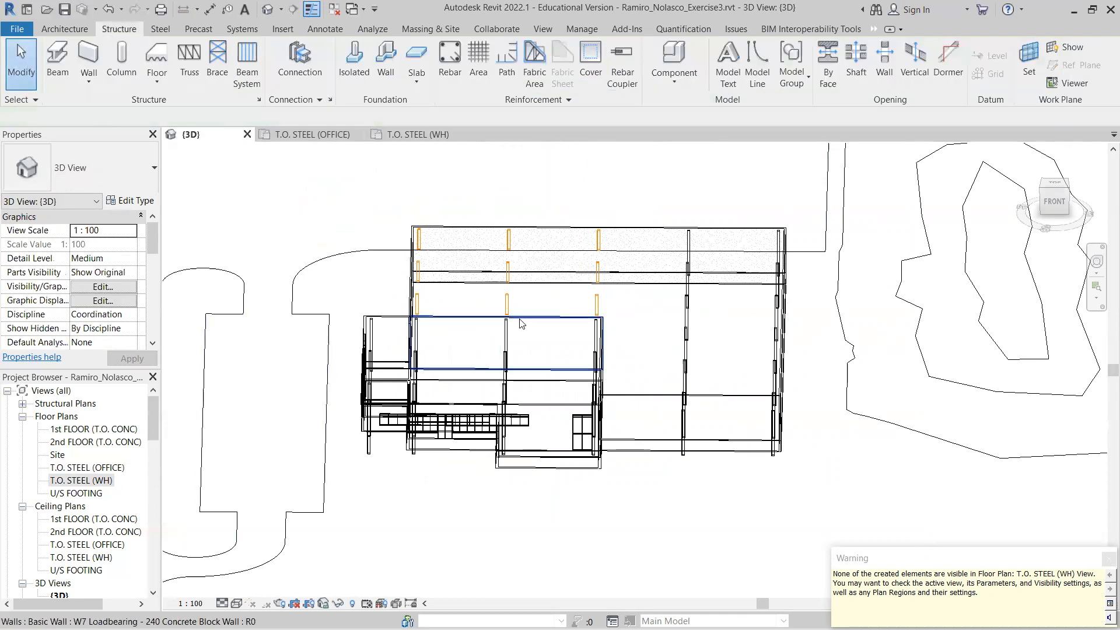
Select the nine new columns north of the office in the 3D view, filtering the selection to Structural Columns only
shift+middle_drag(376, 402, 382, 534)
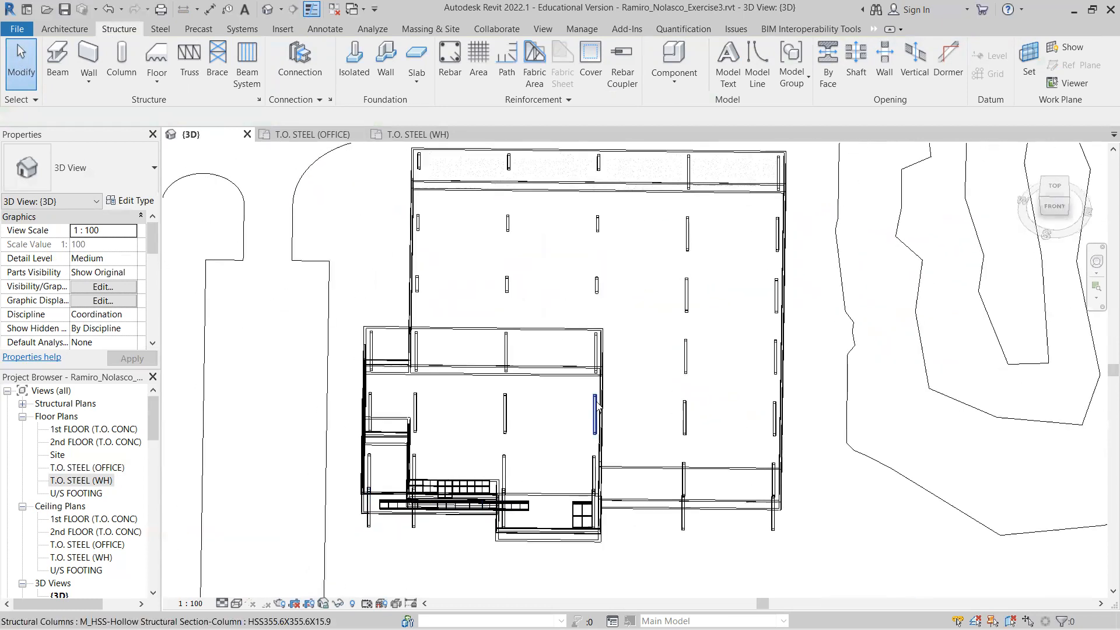
scroll(596, 399, down, 1)
drag(627, 327, 408, 177)
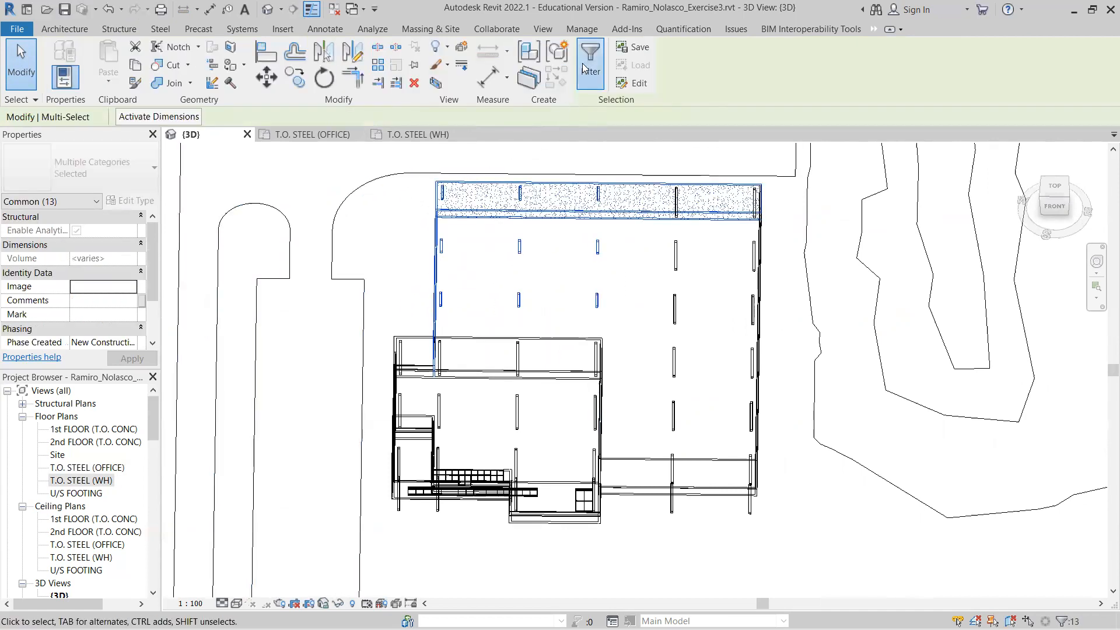
click(586, 69)
click(627, 256)
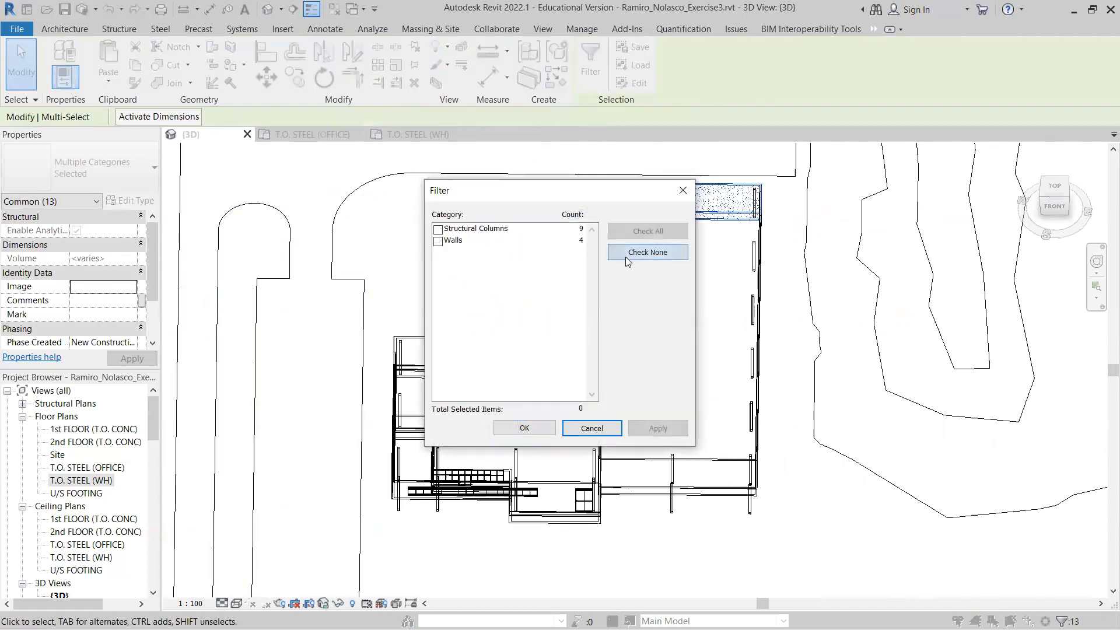
click(438, 230)
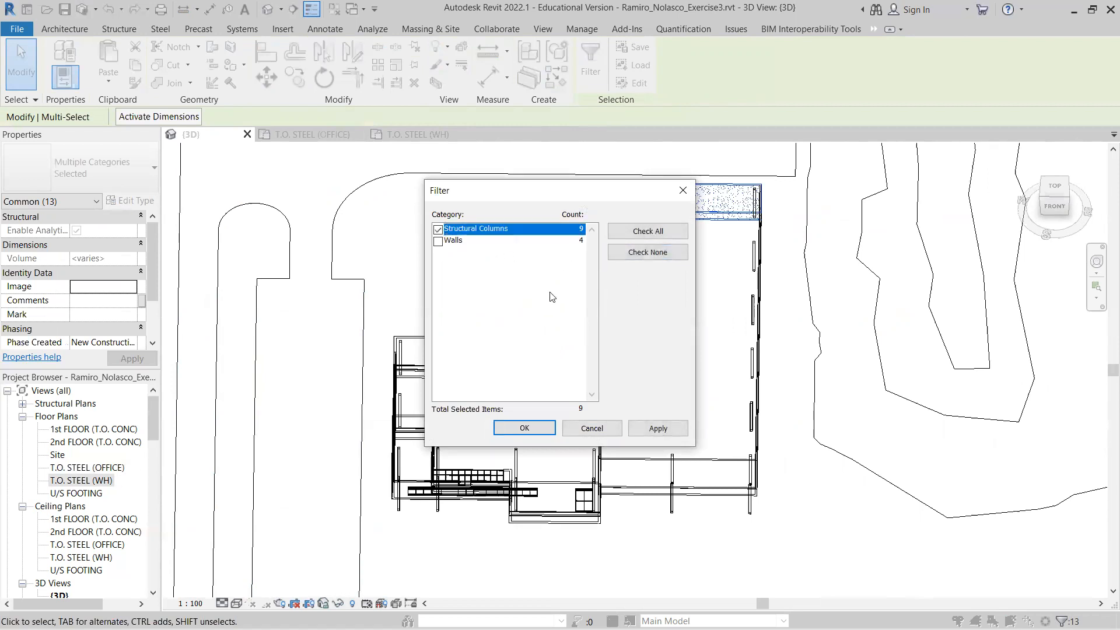
click(546, 429)
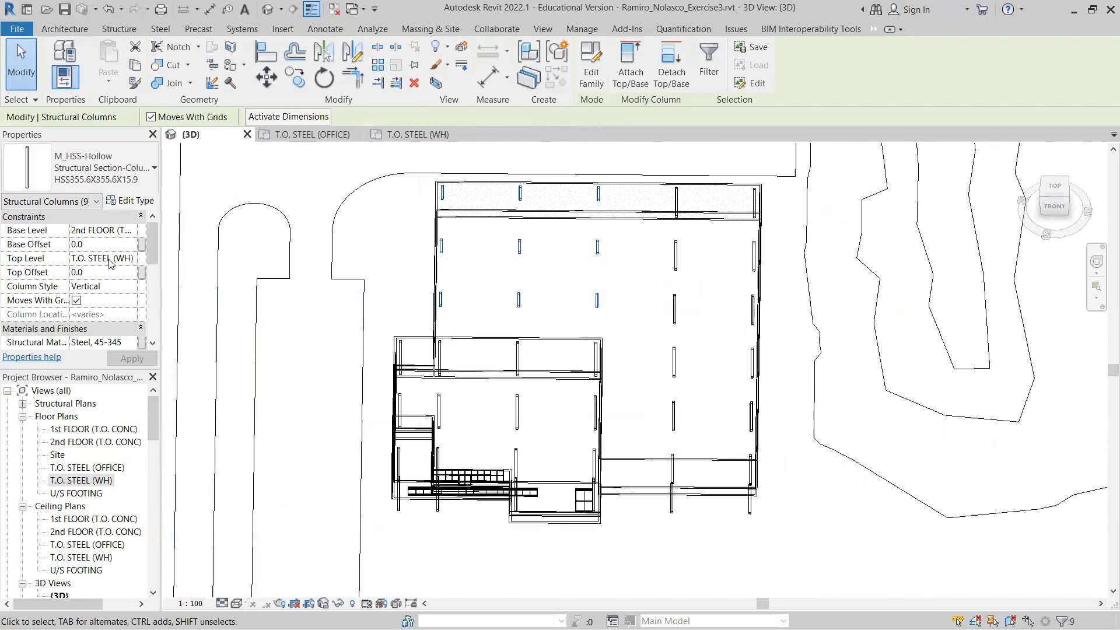
Set the selected columns' base level to 1st FLOOR (T.O. CONC) and clear the selection
click(117, 230)
click(133, 231)
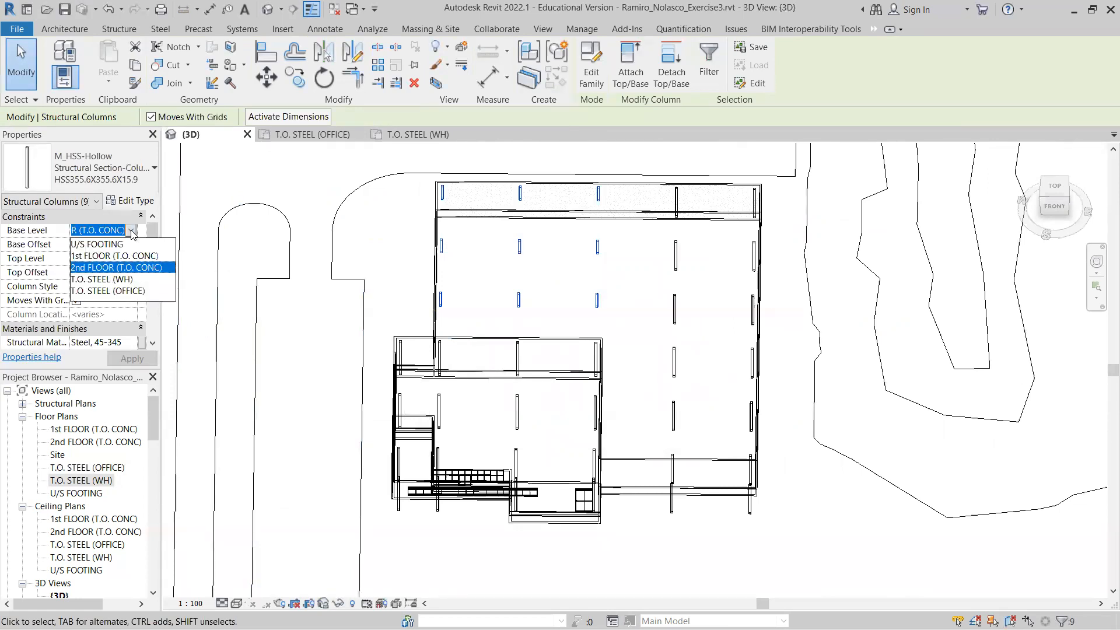
click(120, 261)
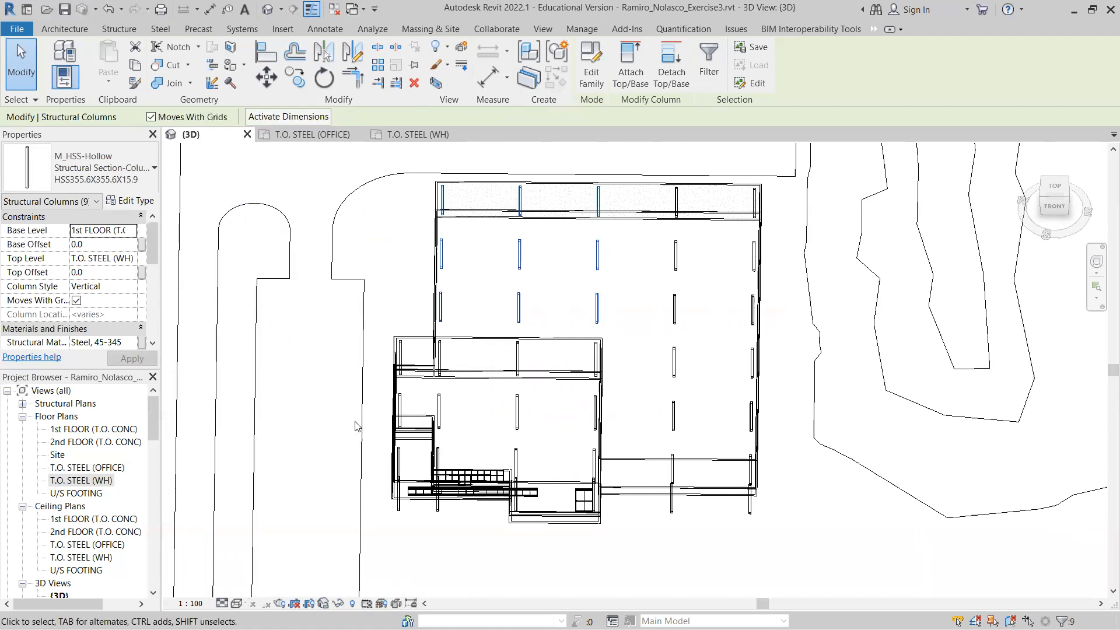
key(Escape)
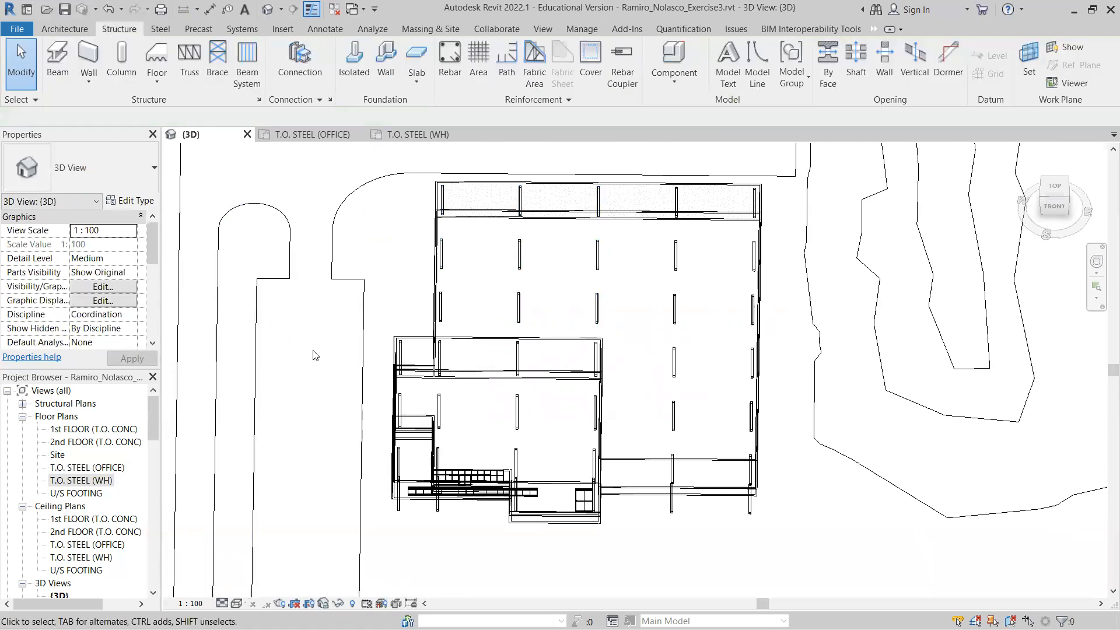
click(121, 65)
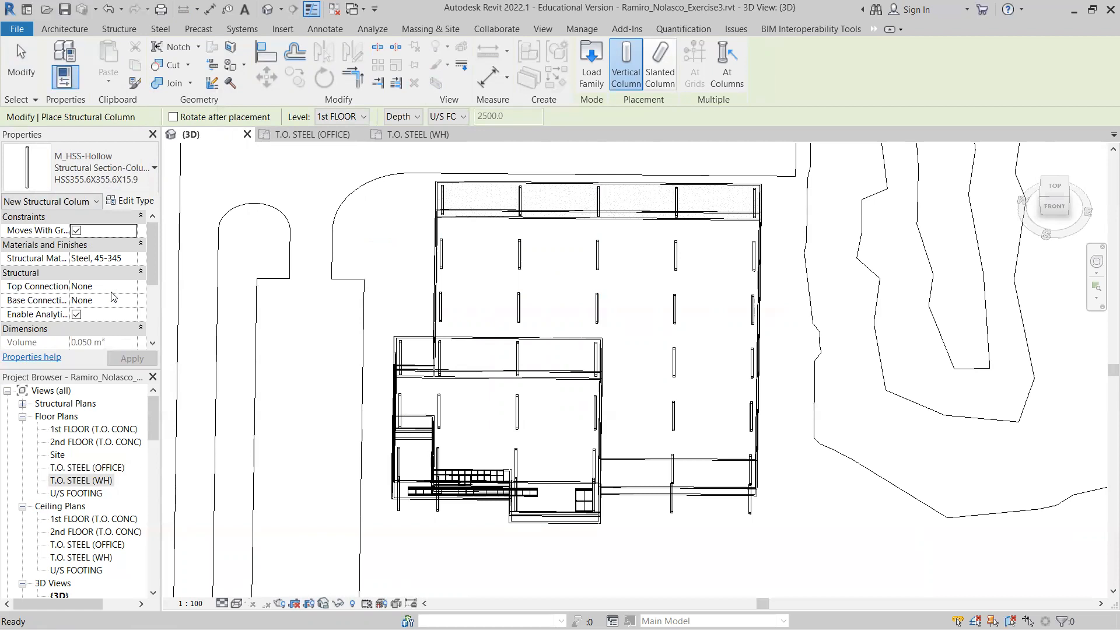
scroll(113, 286, down, 2)
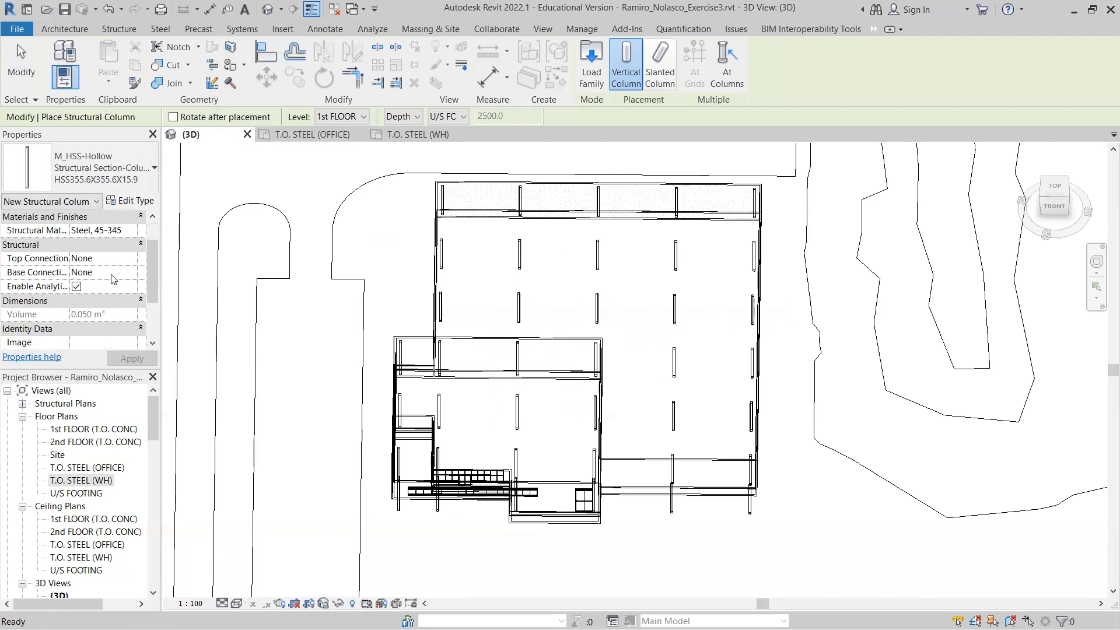
scroll(114, 280, up, 2)
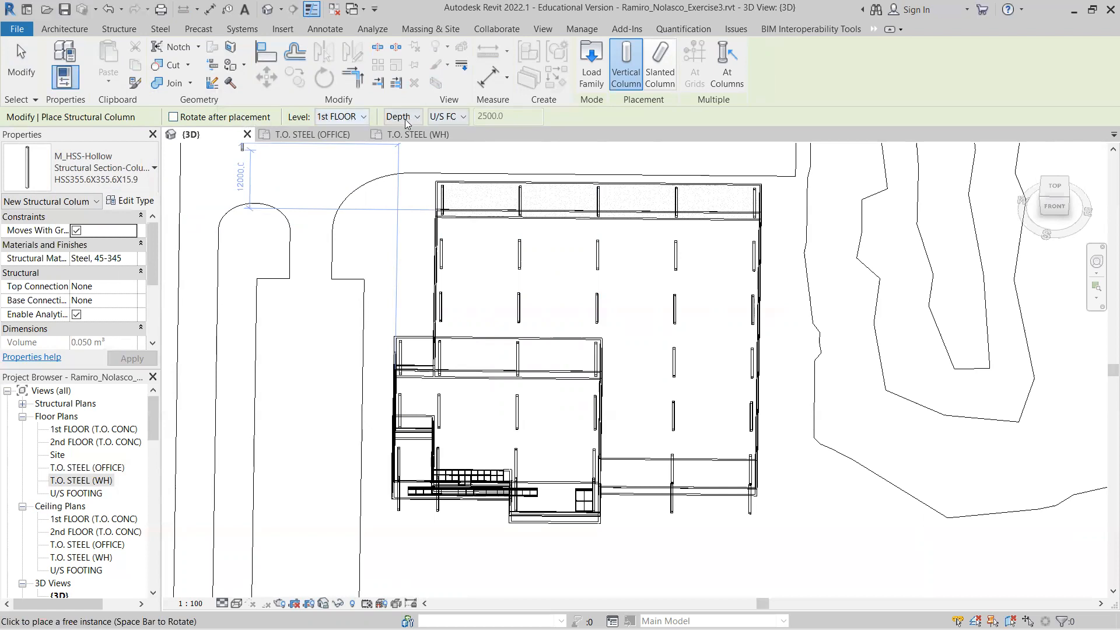
click(21, 61)
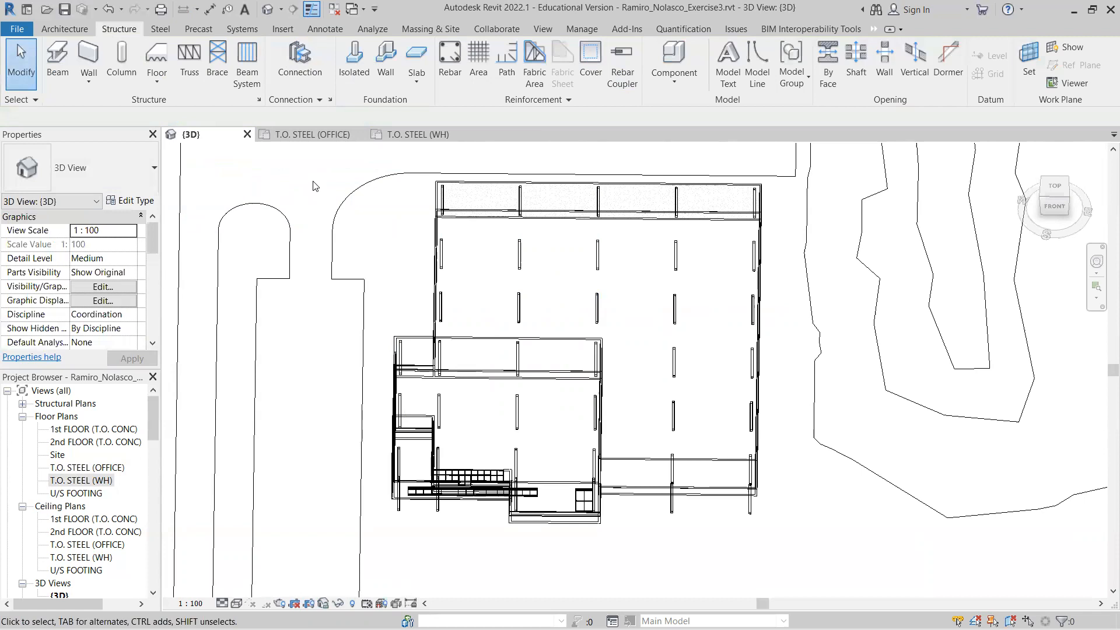
Try structural column placement options with level T.O. STEEL (WH) and depth to U/S FOOTING, ending the command without placing a column
click(122, 62)
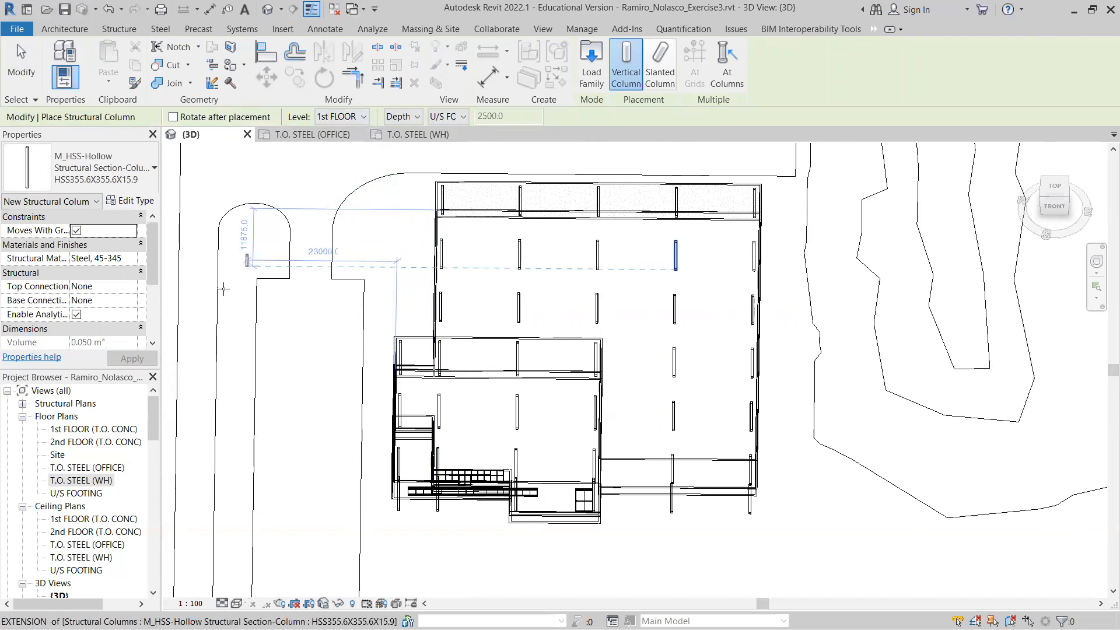
click(366, 117)
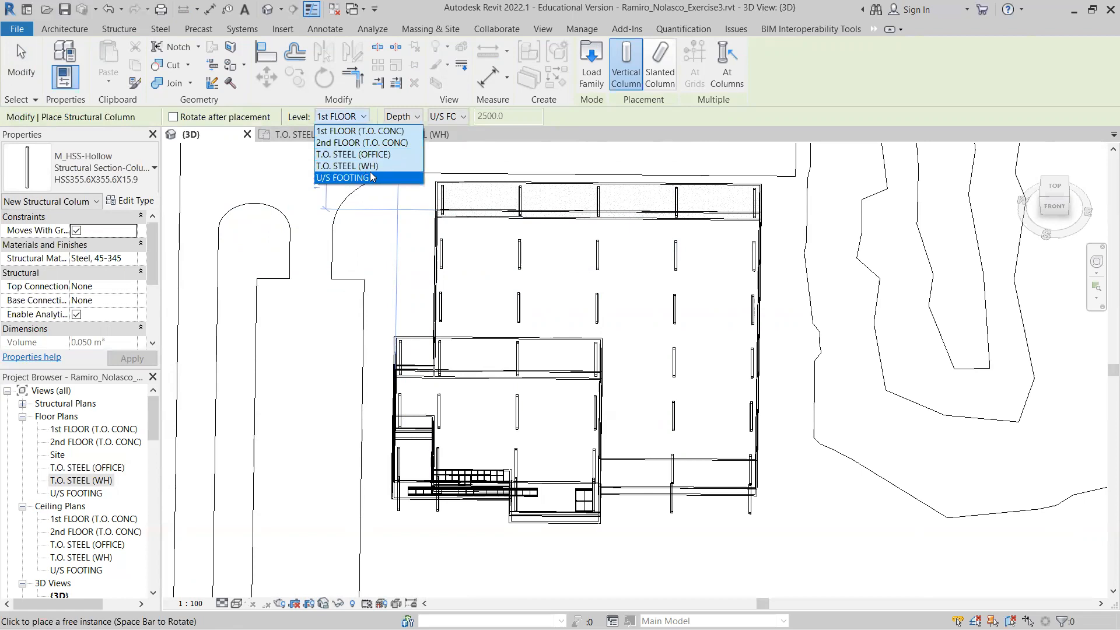
click(380, 166)
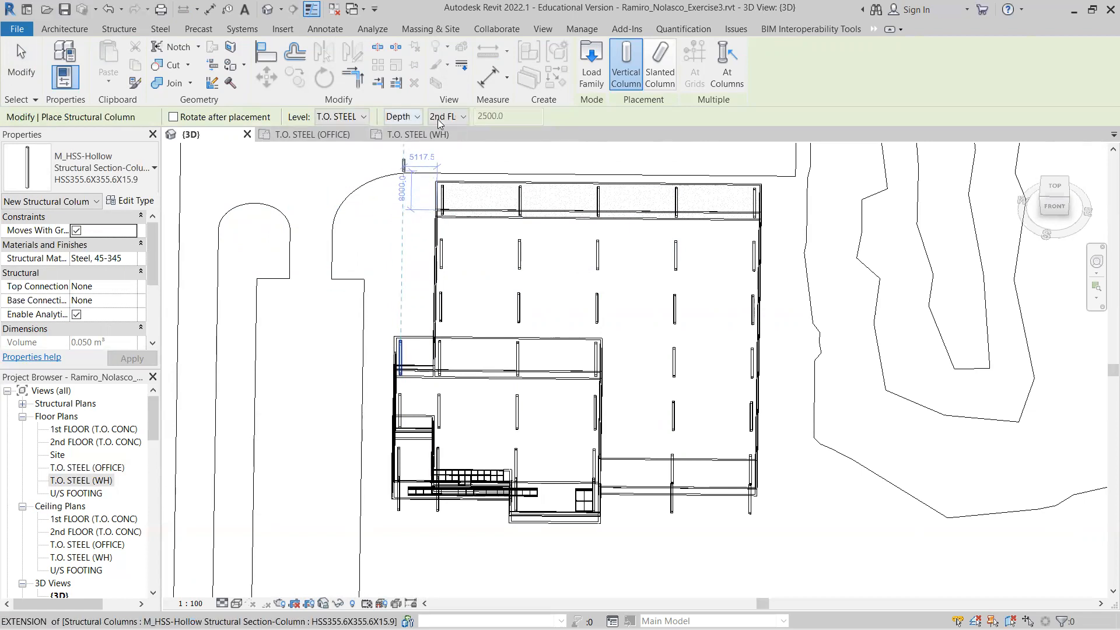
click(456, 117)
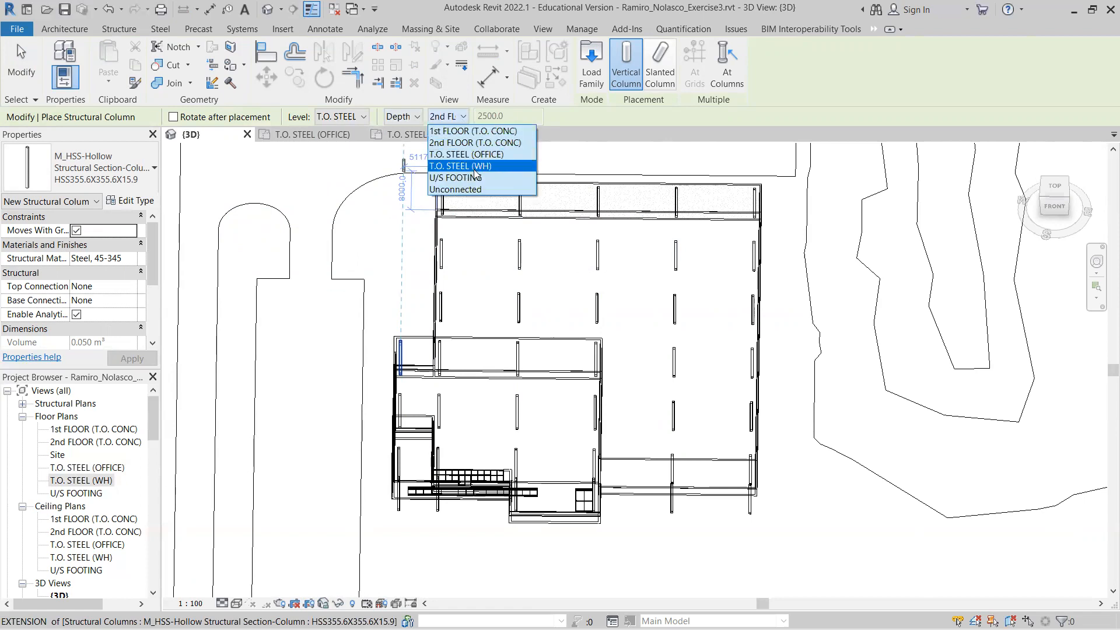
click(461, 177)
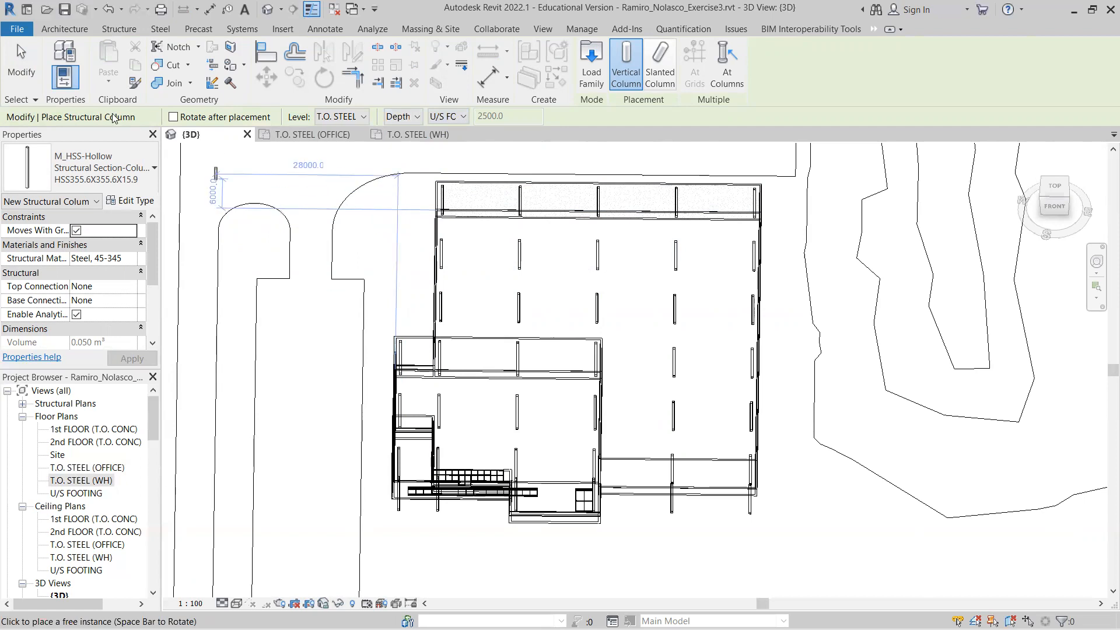
click(25, 69)
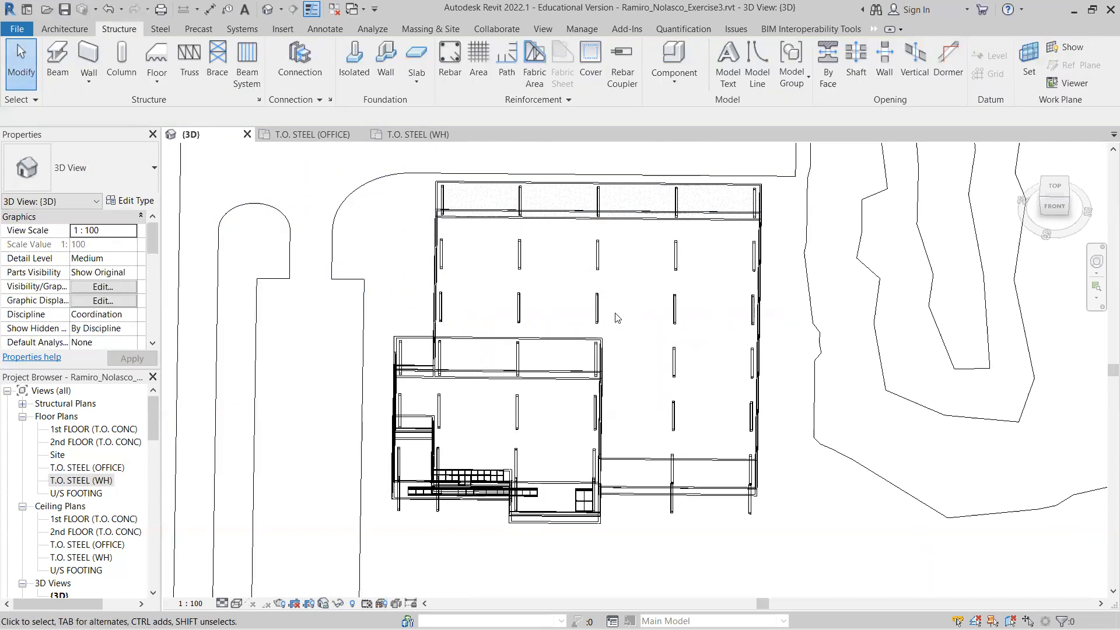
Try deleting the office column at grid intersection D-2 in the 3D view and undo the deletion
shift+middle_drag(631, 356, 586, 274)
shift+middle_drag(506, 258, 528, 282)
scroll(610, 266, up, 8)
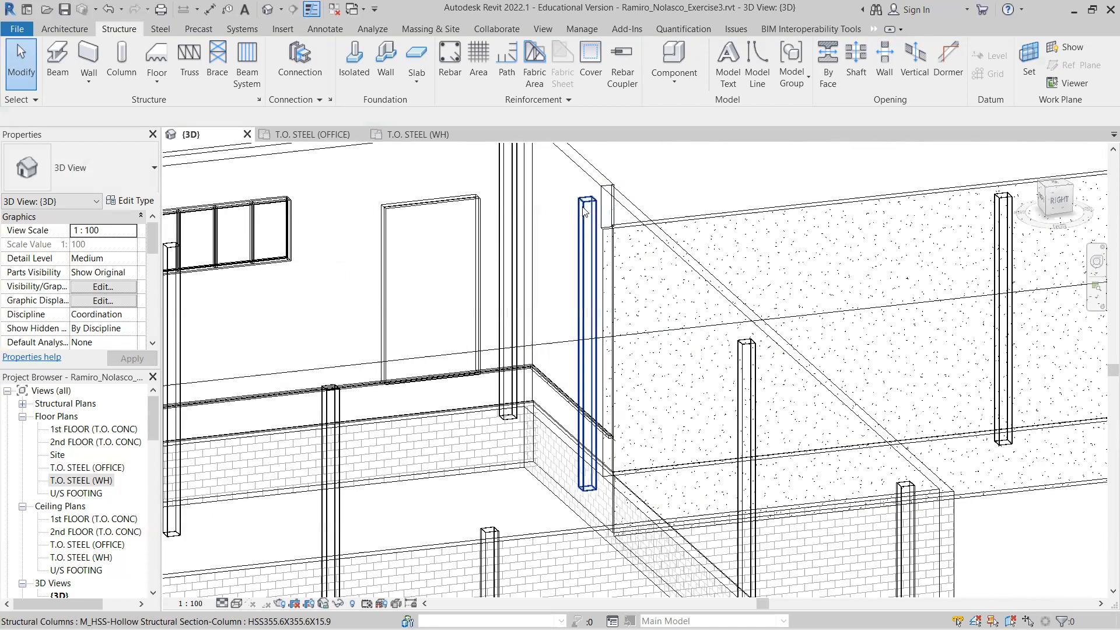
click(586, 211)
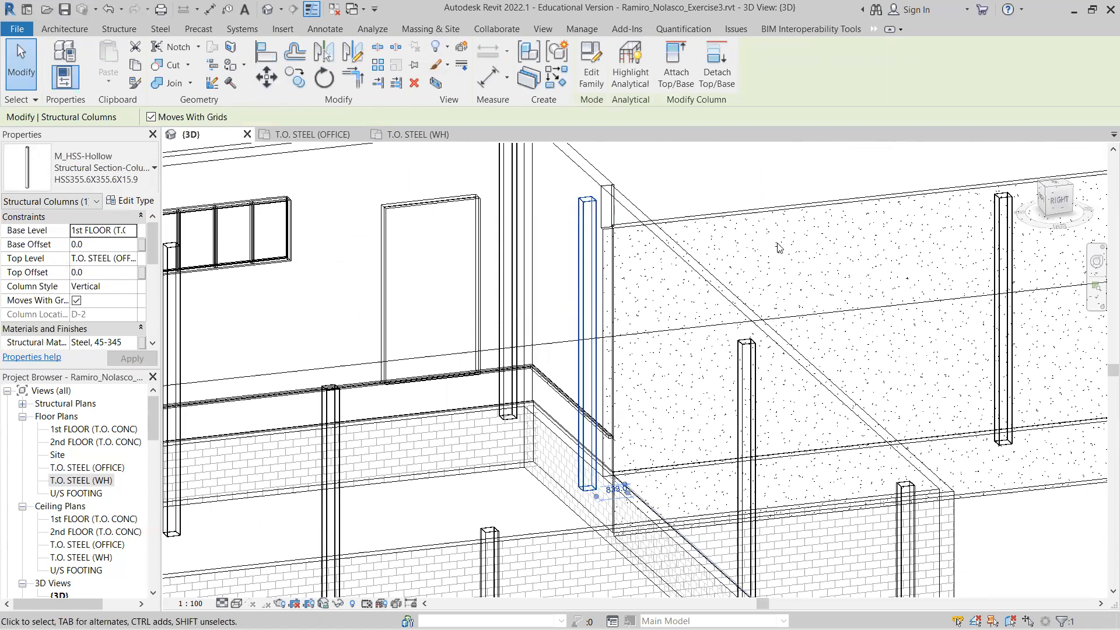
key(Escape)
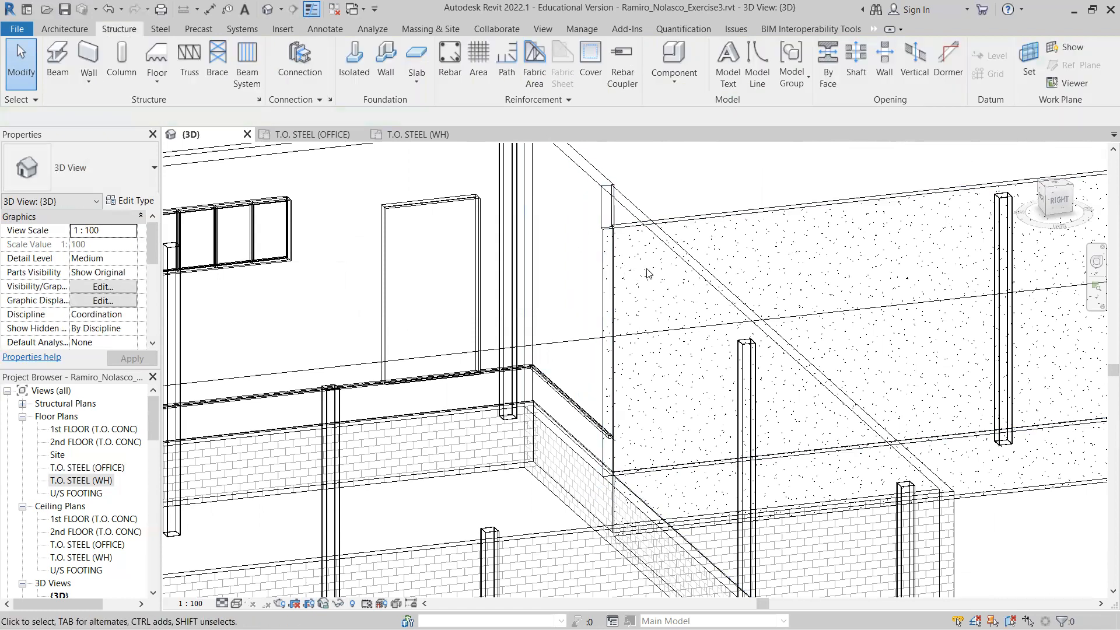
key(ctrl+z)
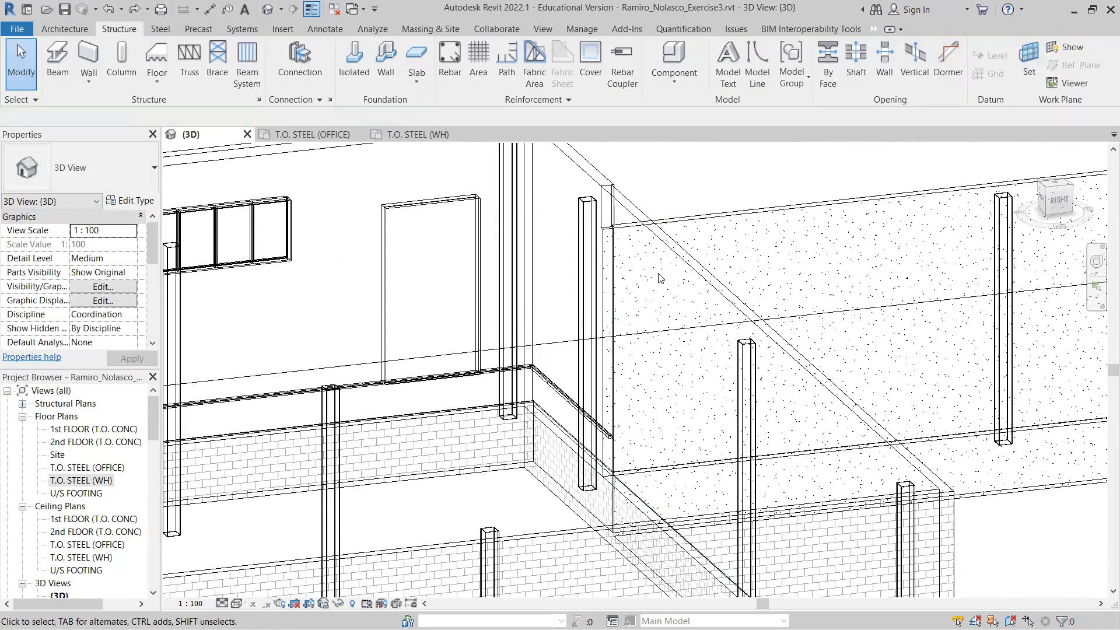
Try deleting the column at grid intersection D-3 and undo the deletion
click(744, 357)
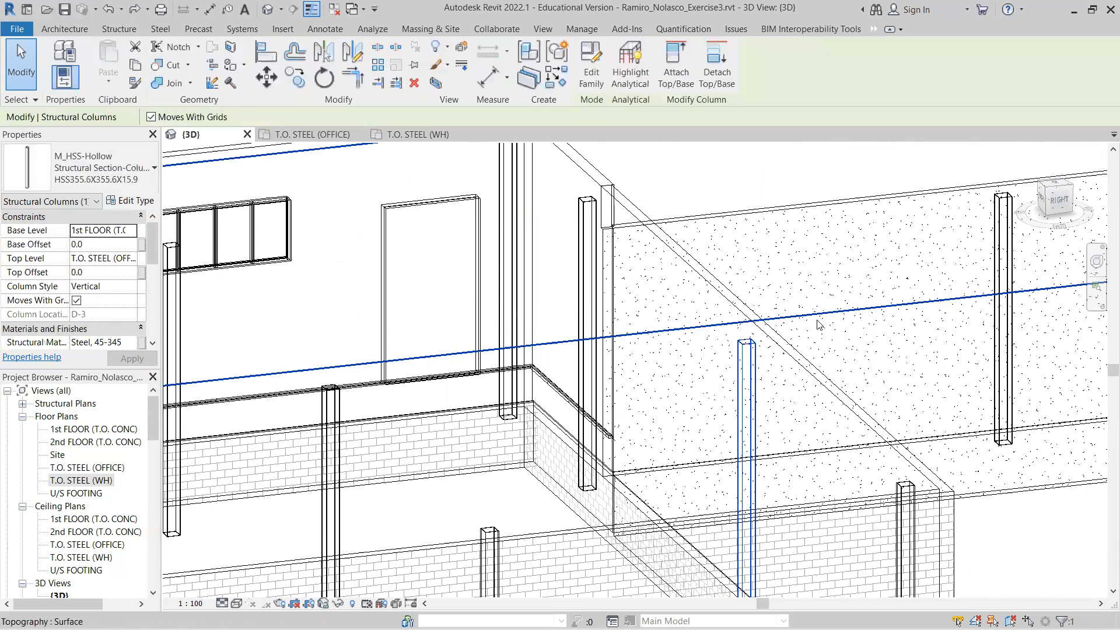
key(Escape)
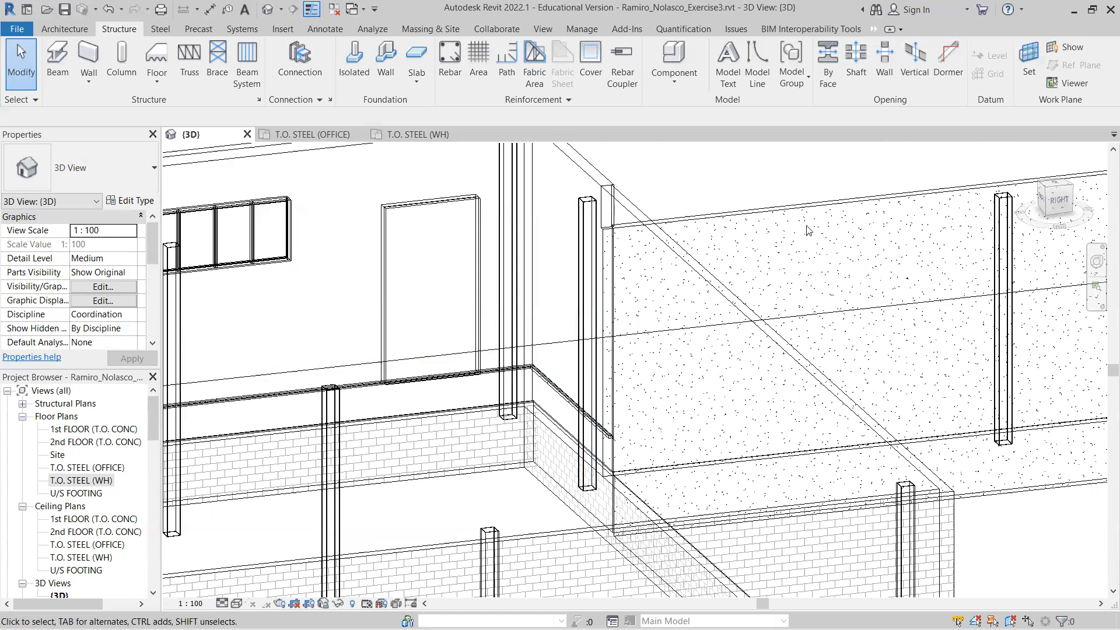
key(ctrl+z)
Examine the office and warehouse column layout in 3D from the right and front sides, including the column bases
scroll(861, 307, down, 2)
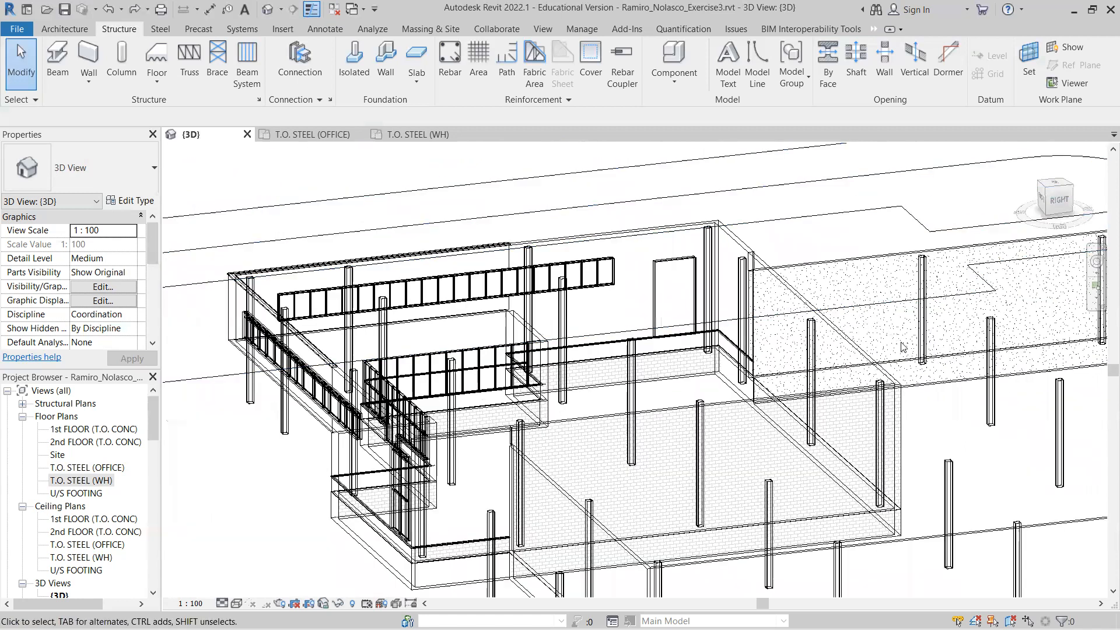
scroll(903, 353, down, 2)
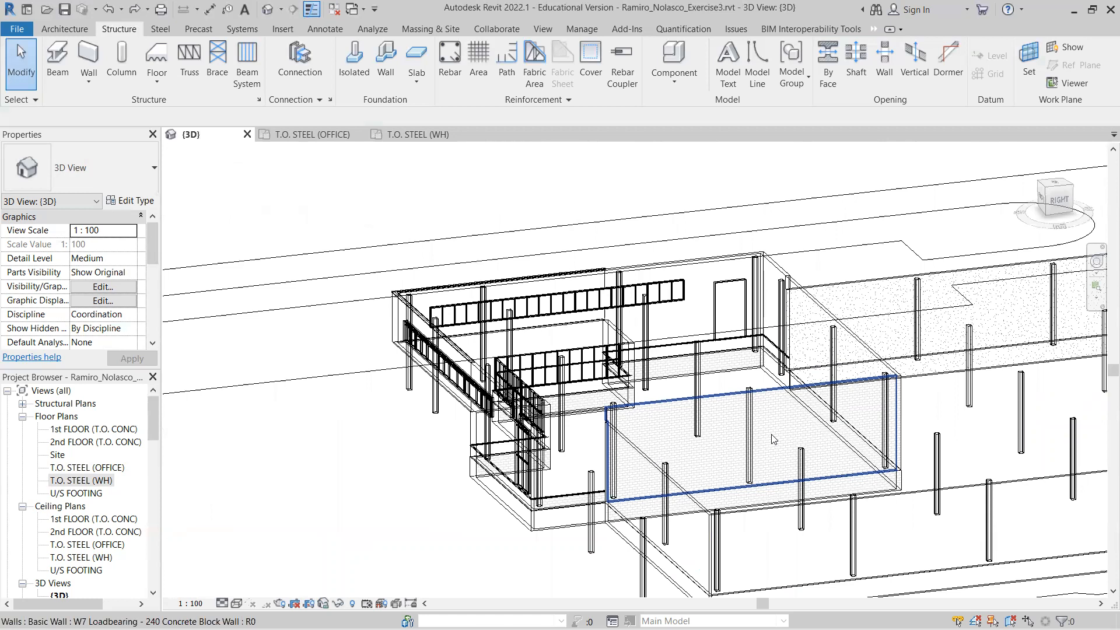
shift+middle_drag(773, 438, 862, 338)
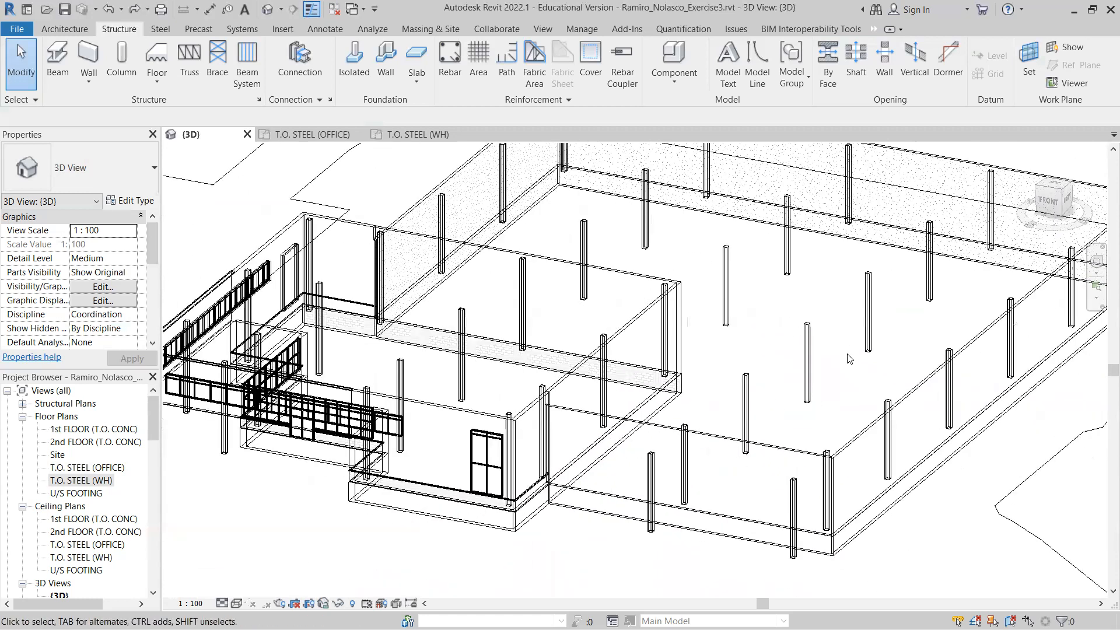
scroll(849, 359, down, 1)
scroll(764, 450, up, 5)
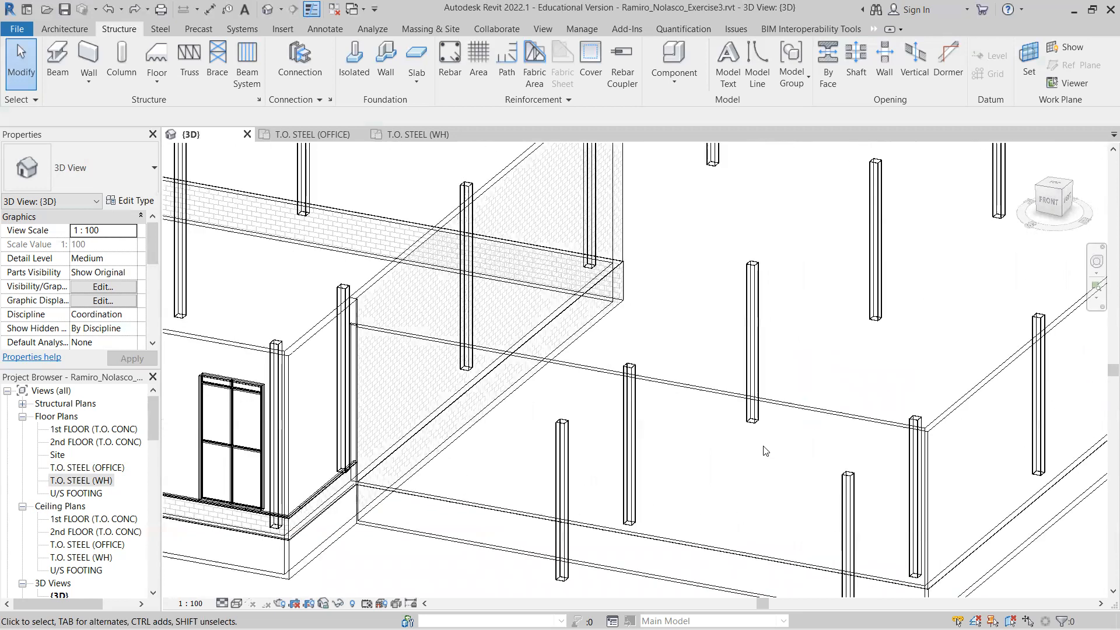
scroll(765, 451, up, 2)
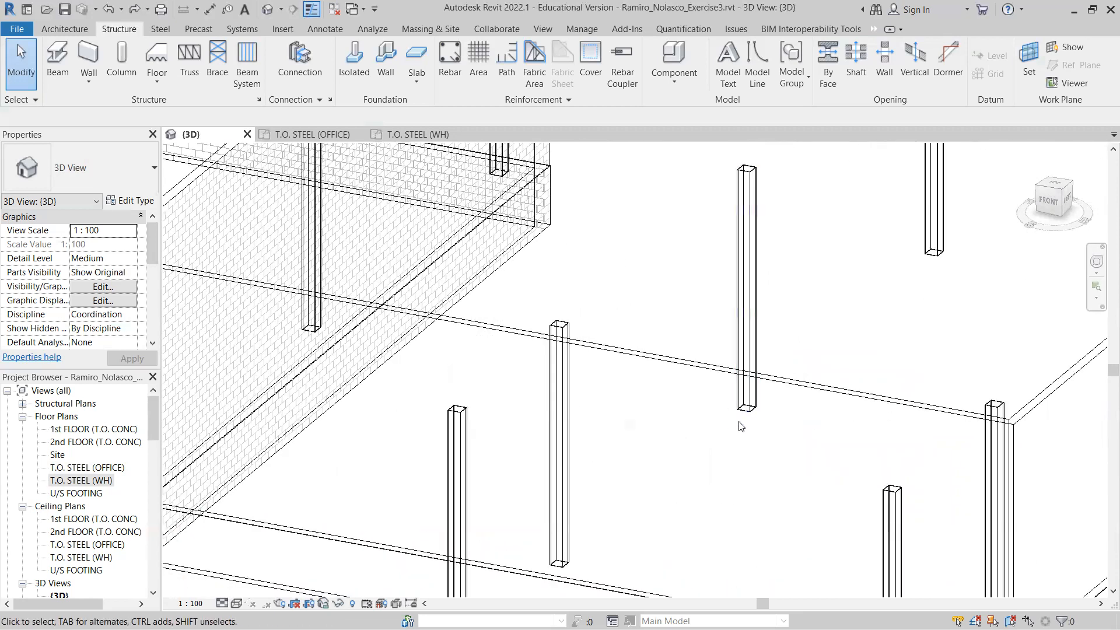